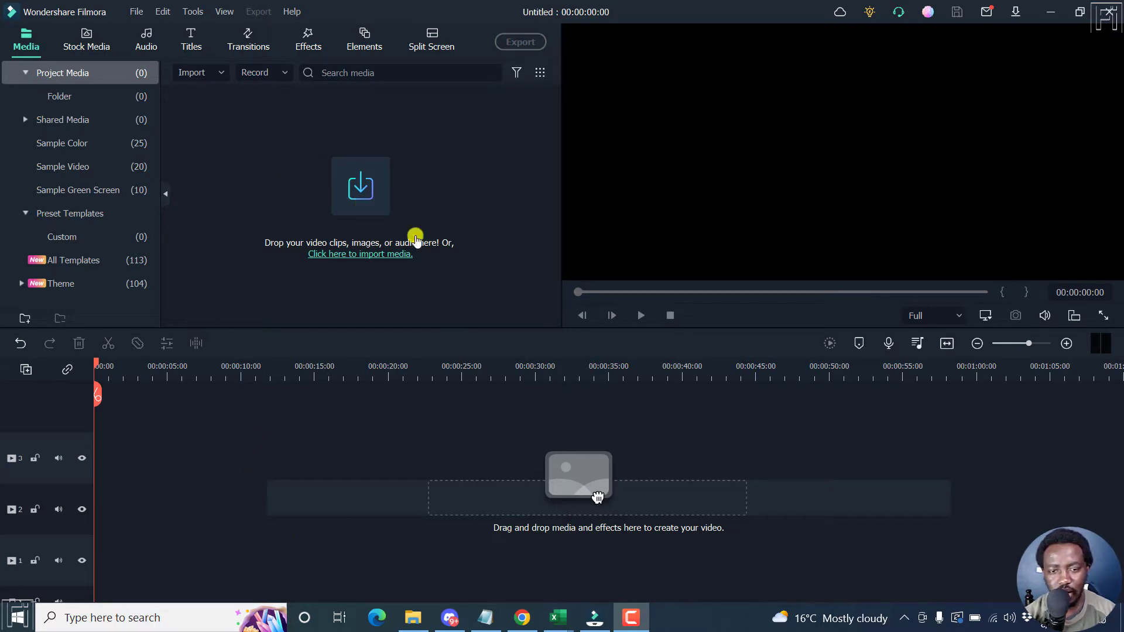
Place the rocky ocean, wooden pier and turquoise sea clips from Downloads in sequence on track 2
click(80, 40)
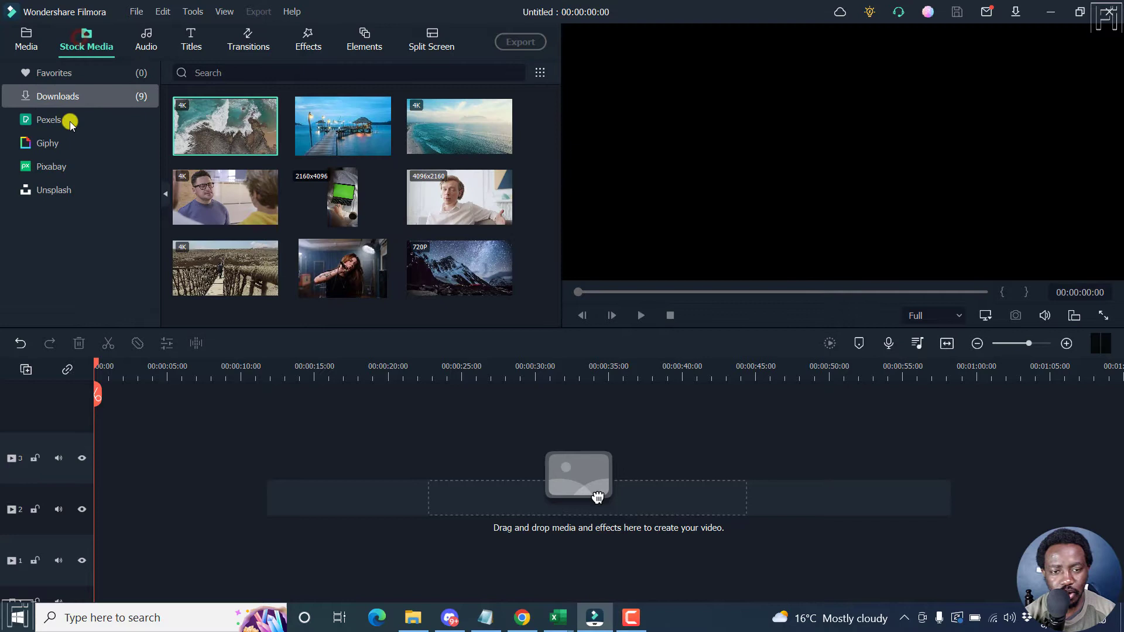
mouse_move(225, 126)
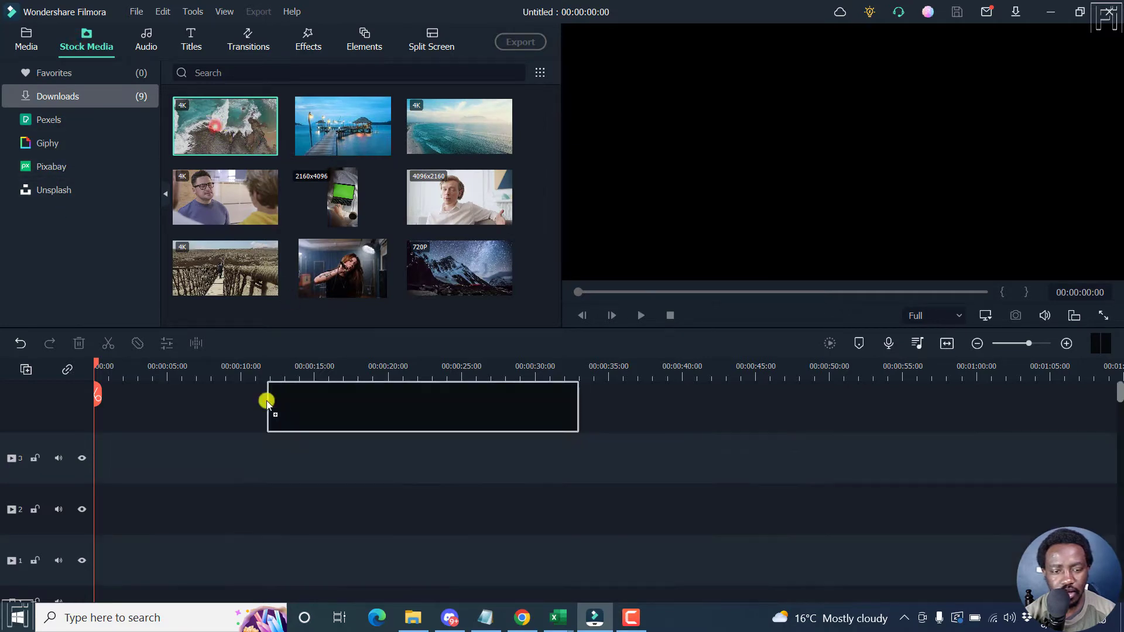
drag(597, 498, 59, 510)
drag(348, 130, 404, 519)
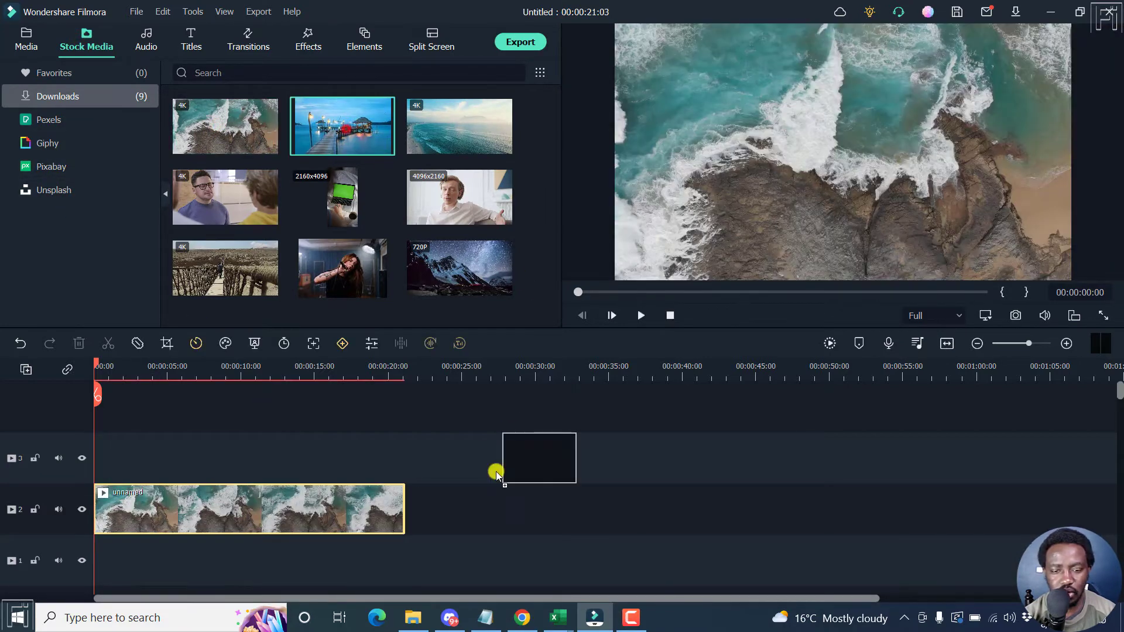
drag(461, 127, 484, 502)
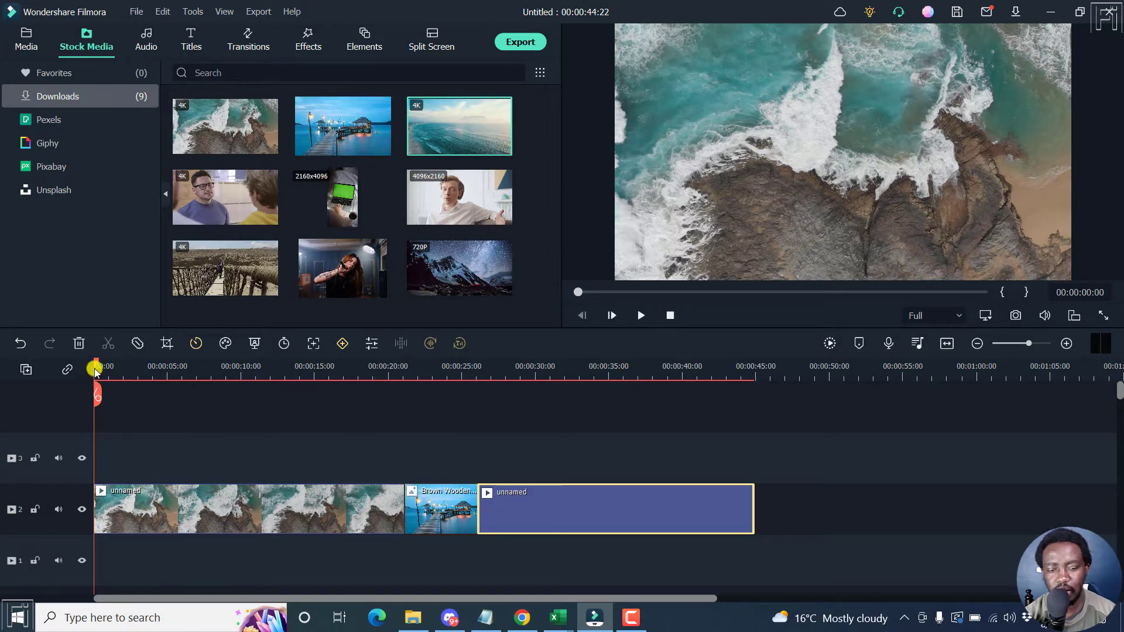
mouse_move(97, 366)
mouse_down()
mouse_move(301, 422)
mouse_move(387, 418)
mouse_up()
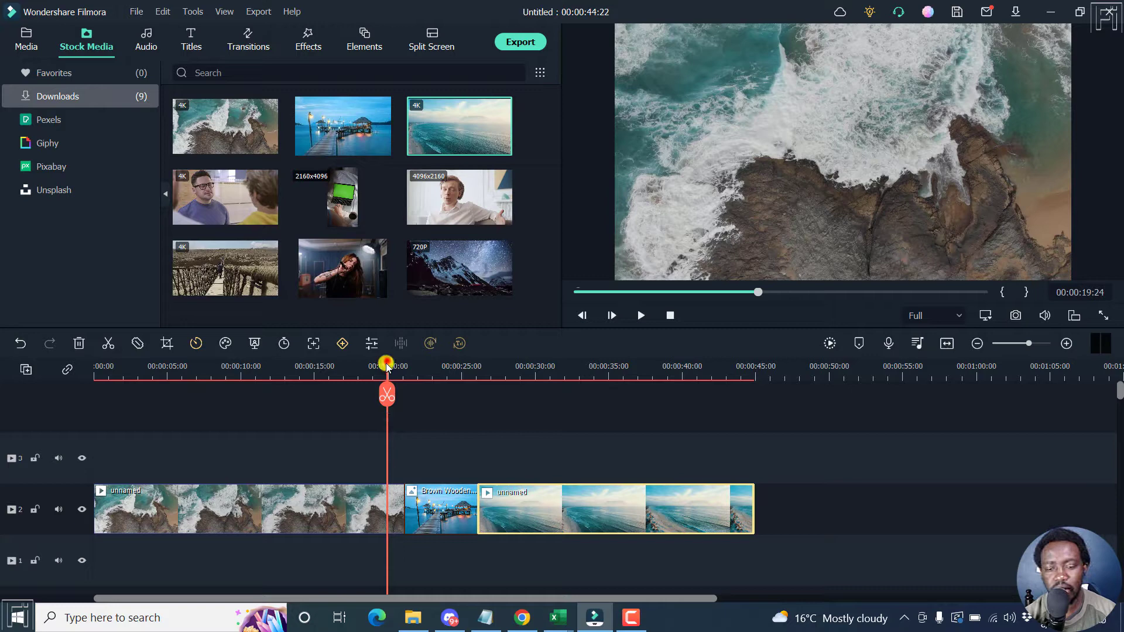
Search the Elements library's Recommended category for 'subscribe' with the playhead near 16 seconds
mouse_move(386, 367)
mouse_down()
mouse_move(322, 389)
mouse_move(336, 401)
mouse_up()
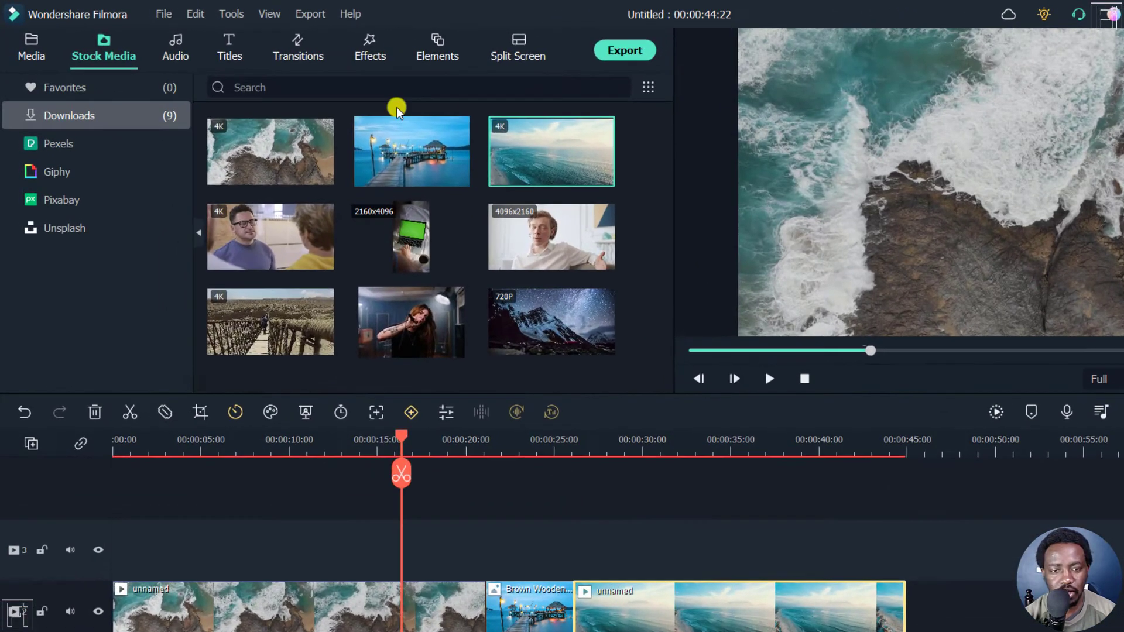
click(360, 43)
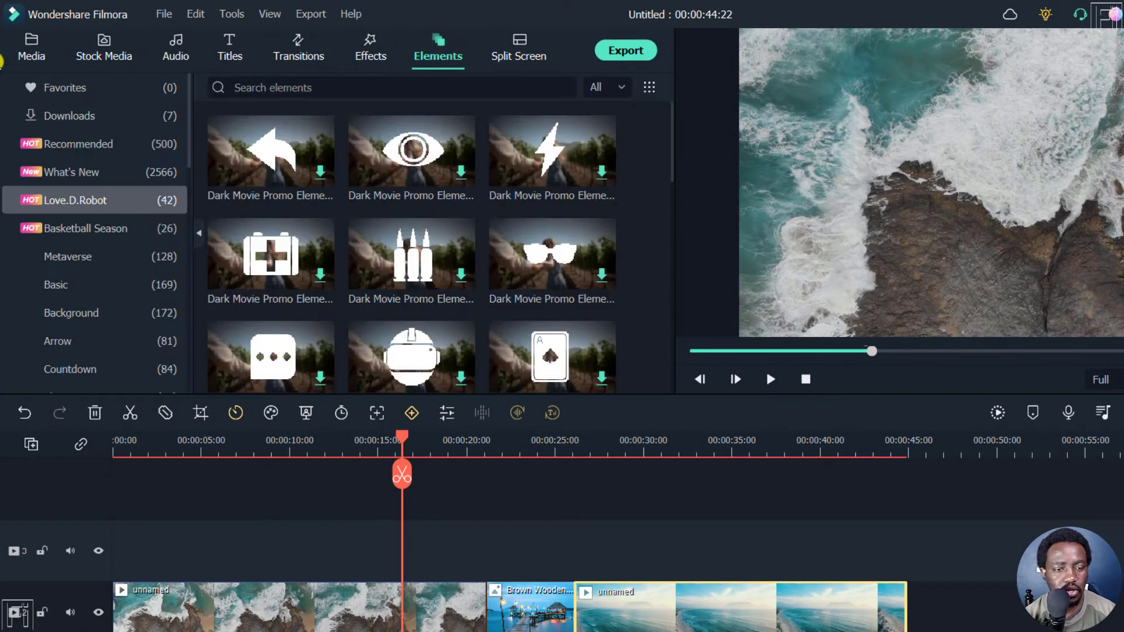
click(80, 143)
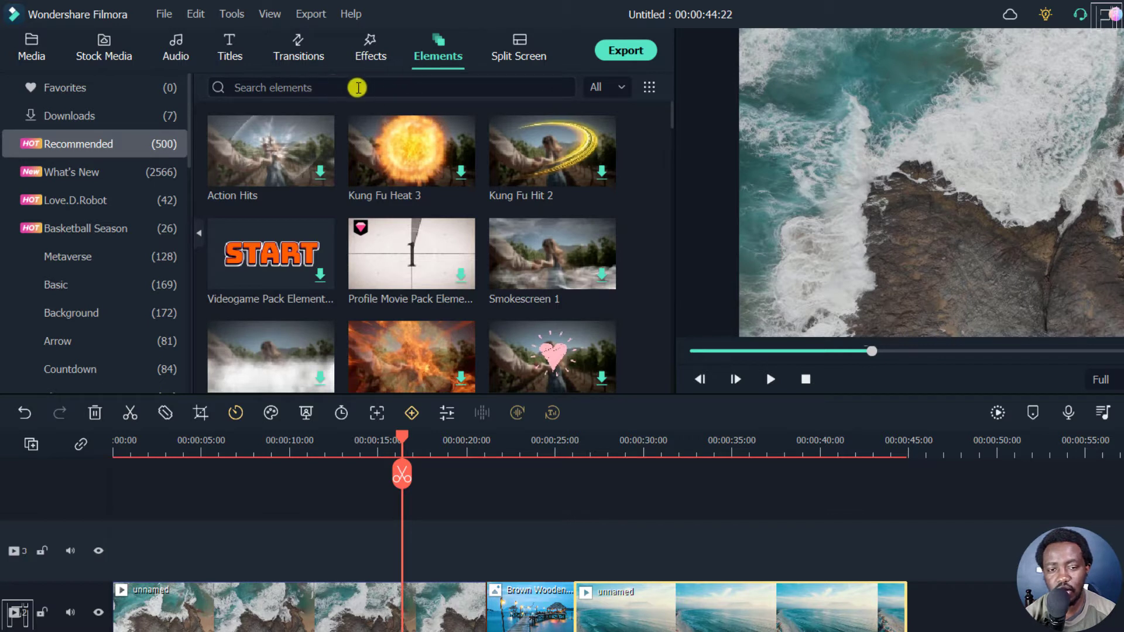
click(358, 87)
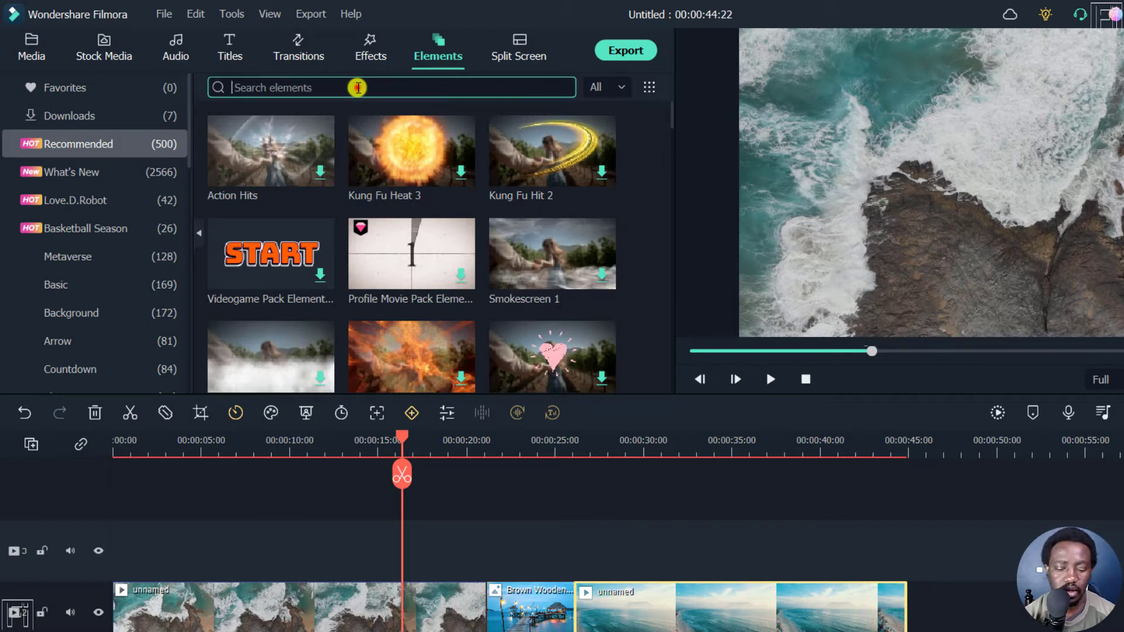
text(subscribe)
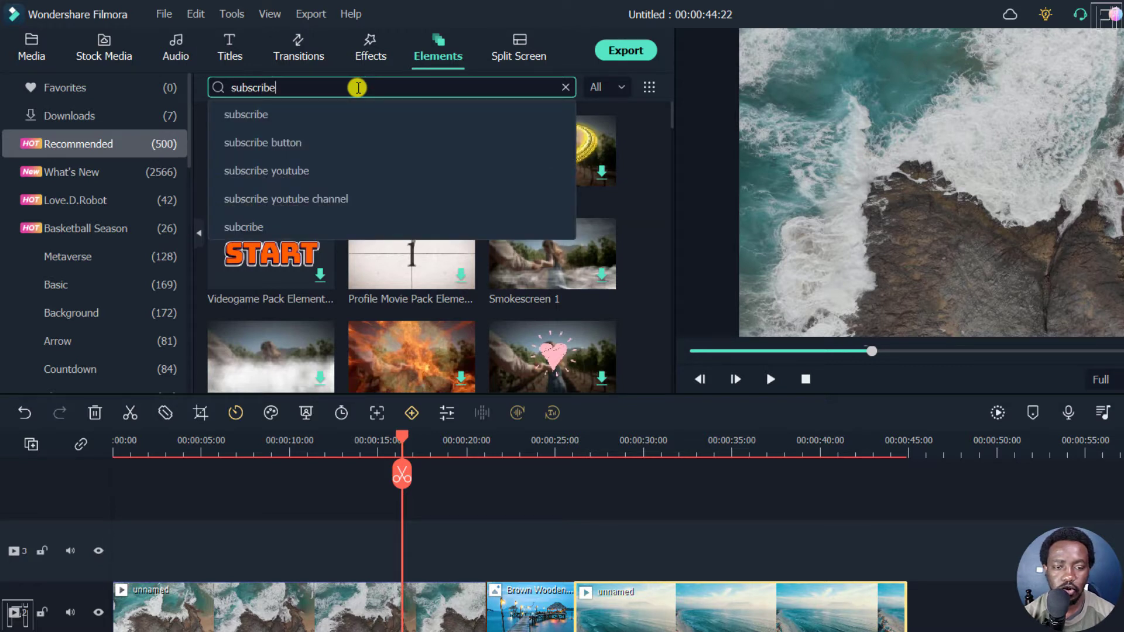
key(Return)
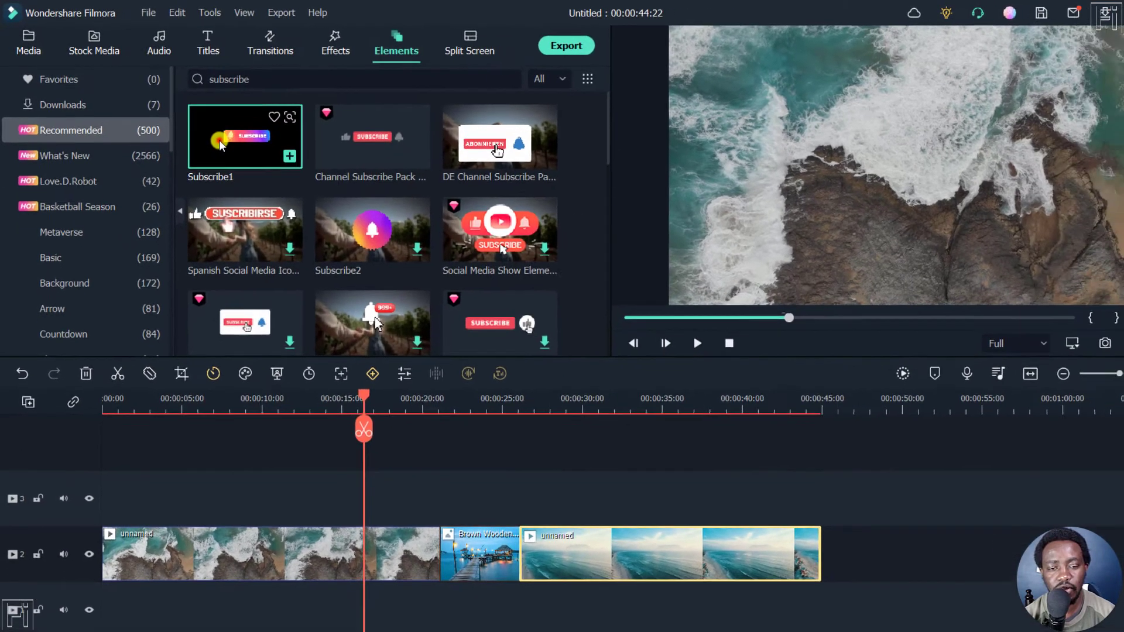
Preview Subscribe1, Channel Subscribe Pack, German, Spanish, Subscribe2 and Social Media Show elements, returning to Subscribe1
click(243, 158)
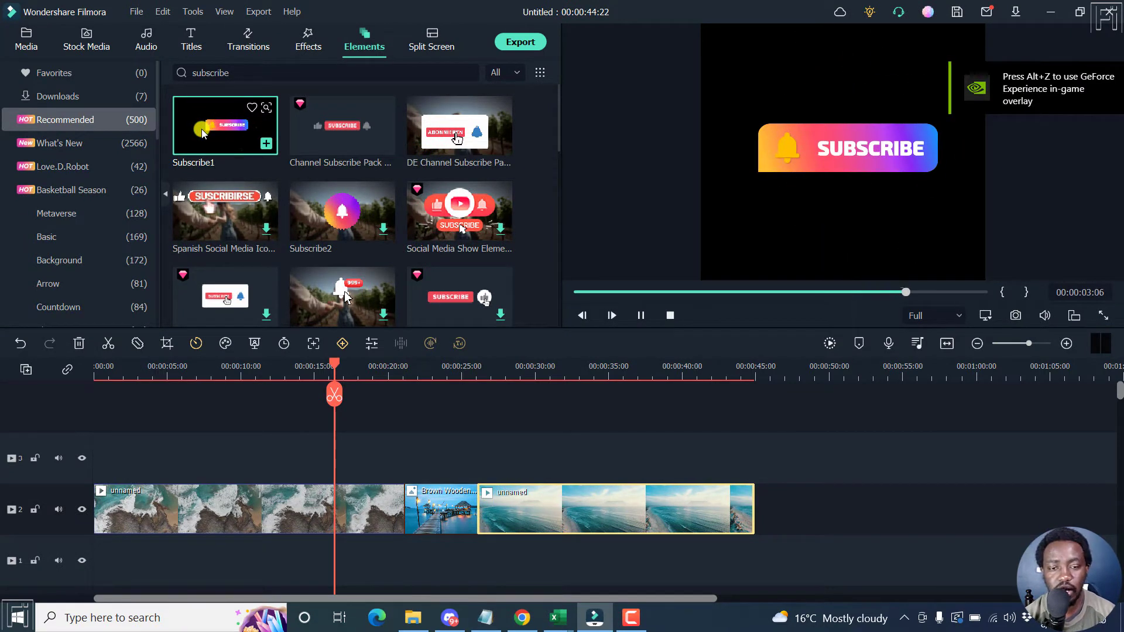
click(327, 134)
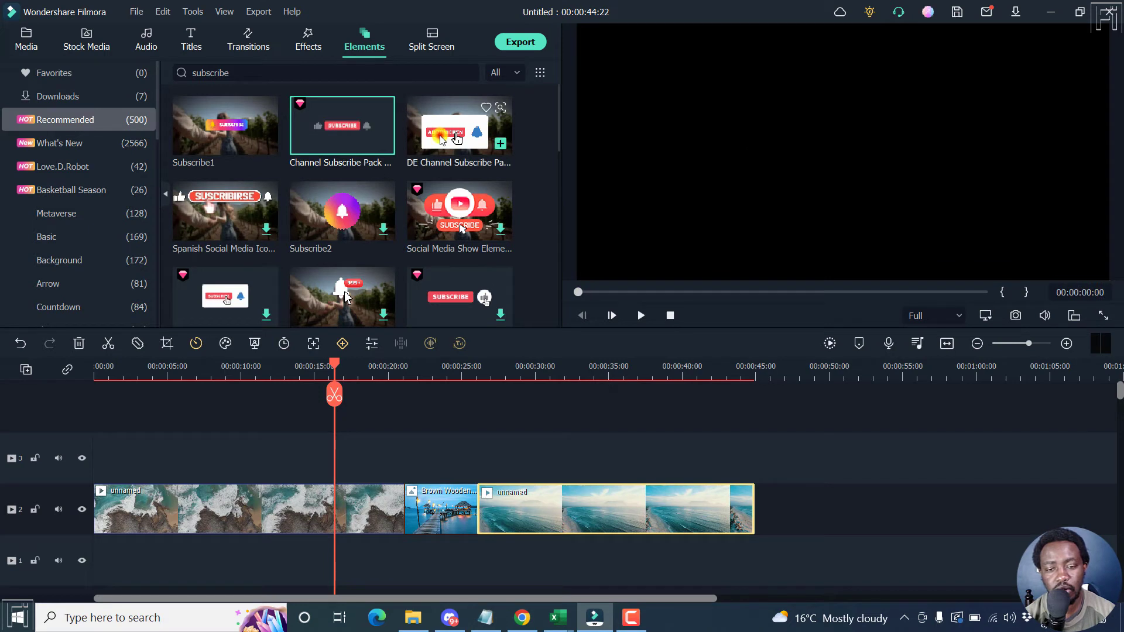
click(456, 139)
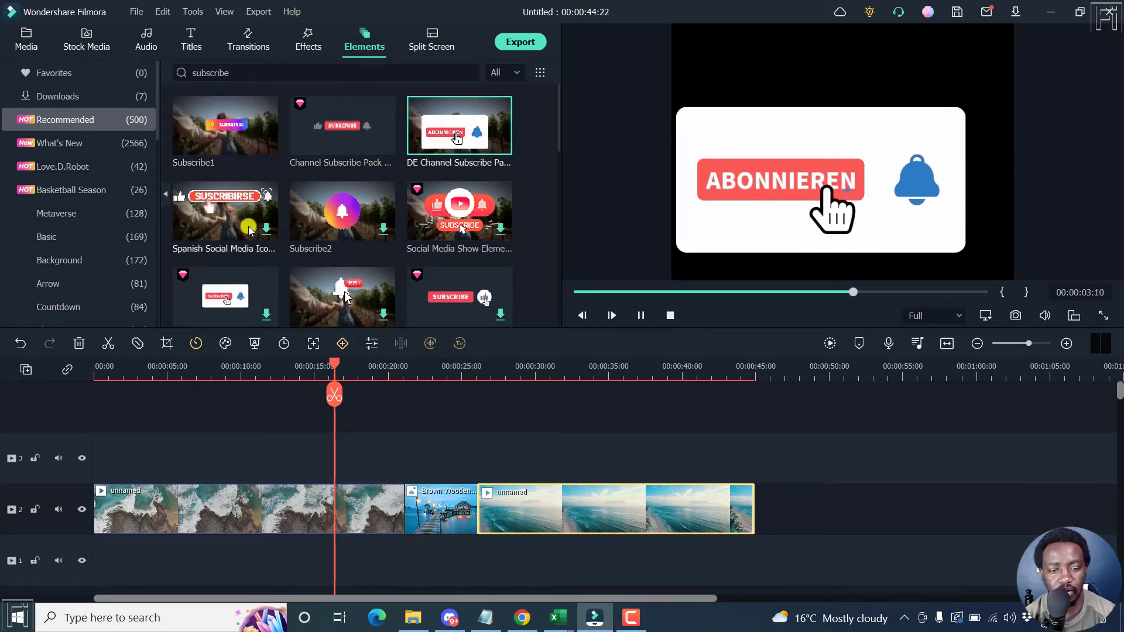
click(268, 232)
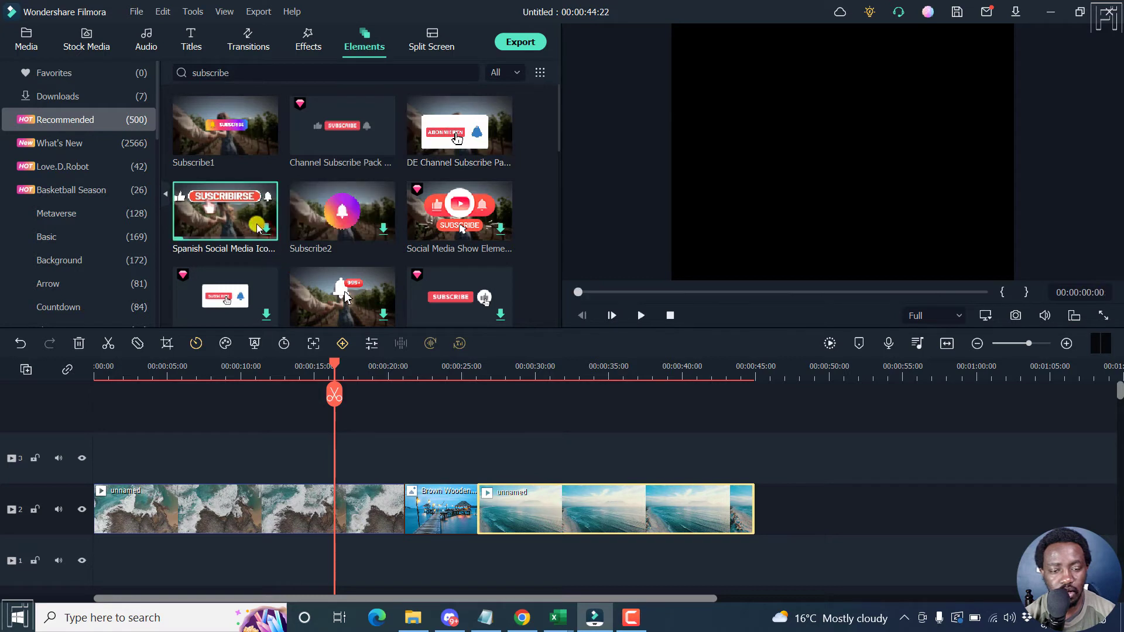
click(384, 232)
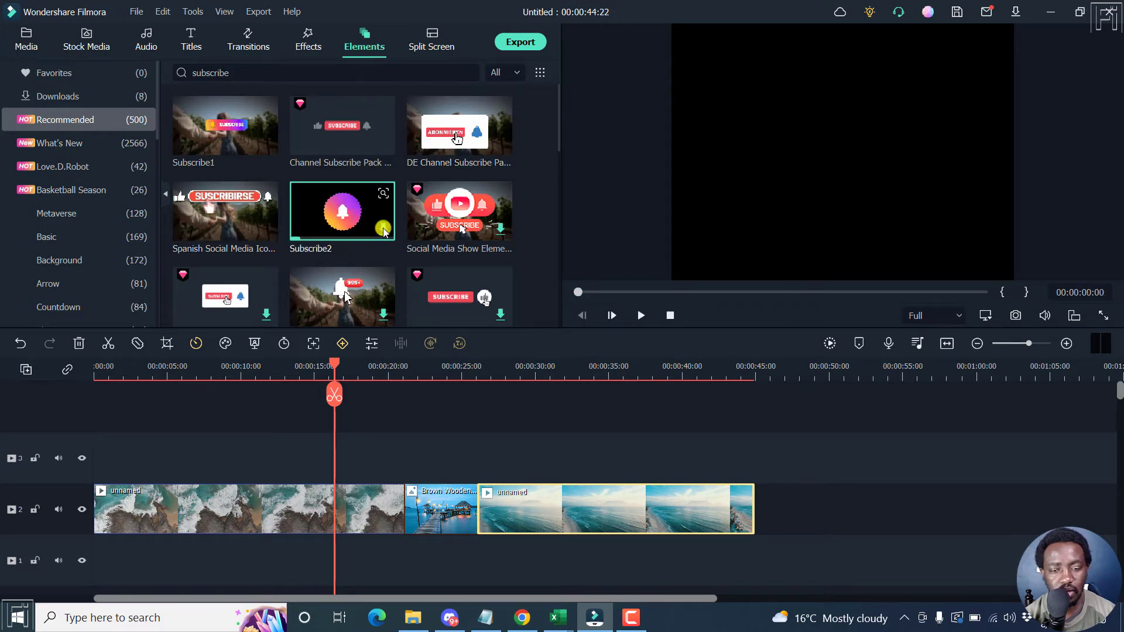
click(503, 231)
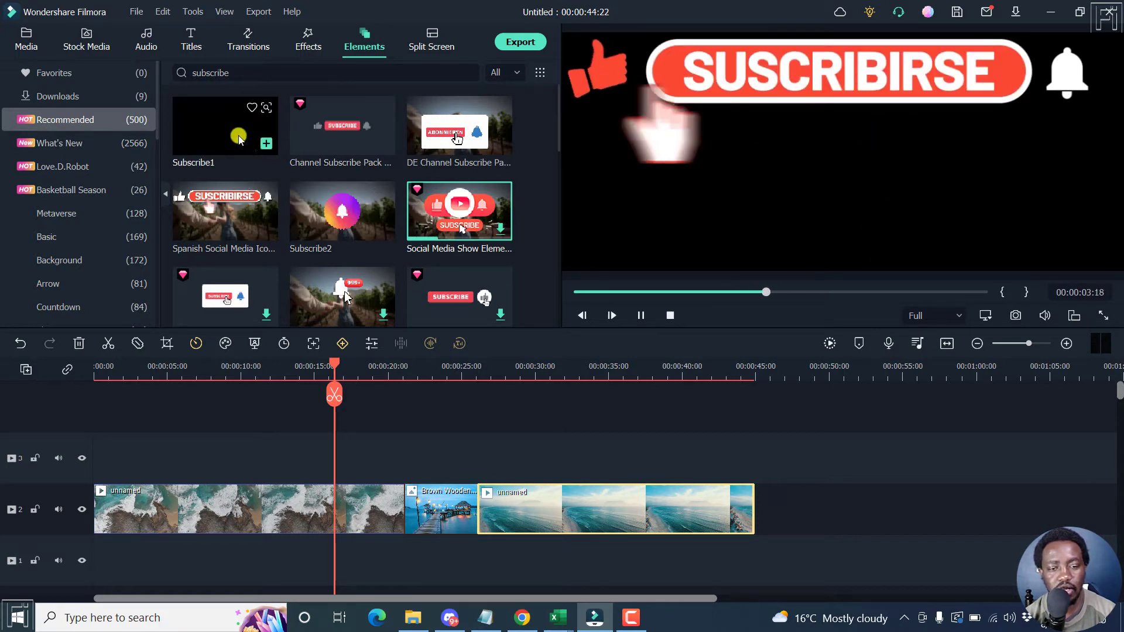
click(220, 128)
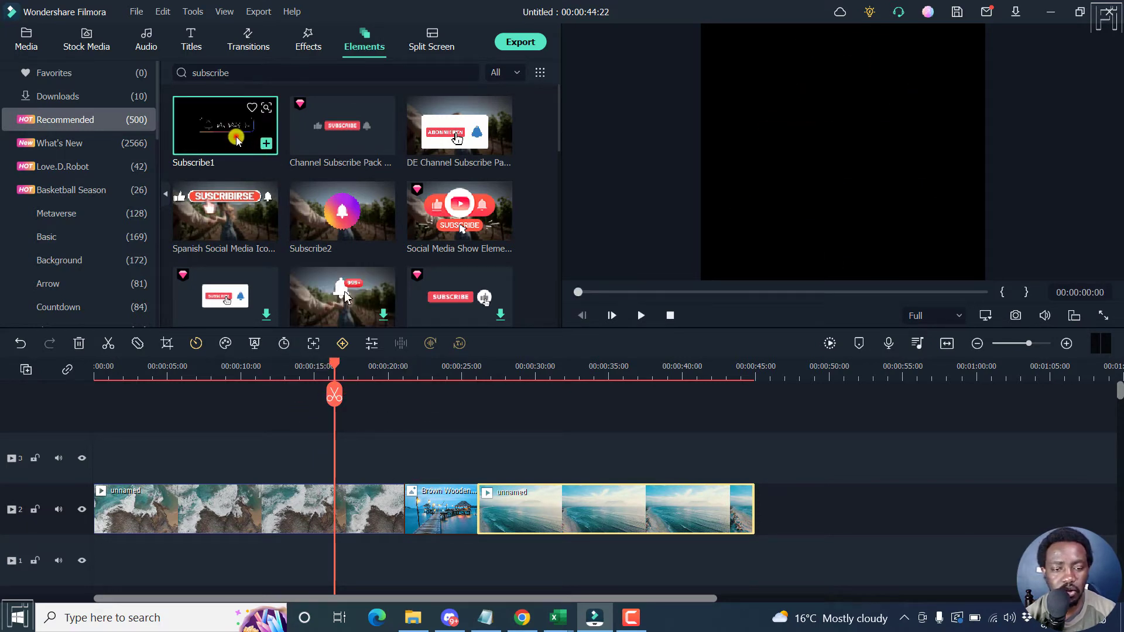
drag(236, 139, 336, 466)
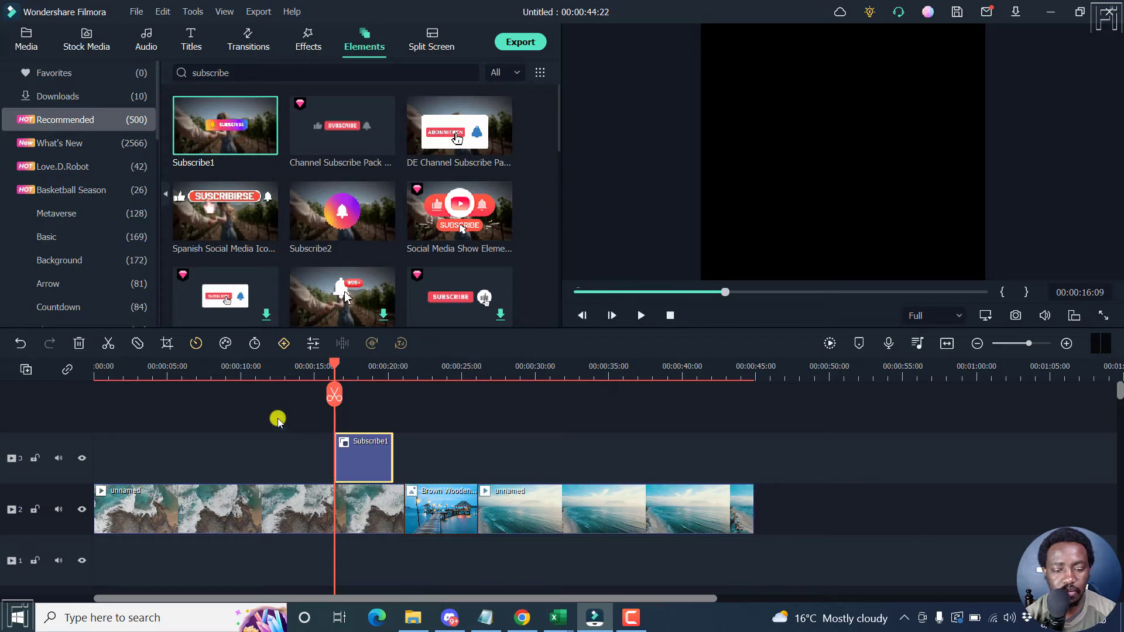
click(312, 369)
key(space)
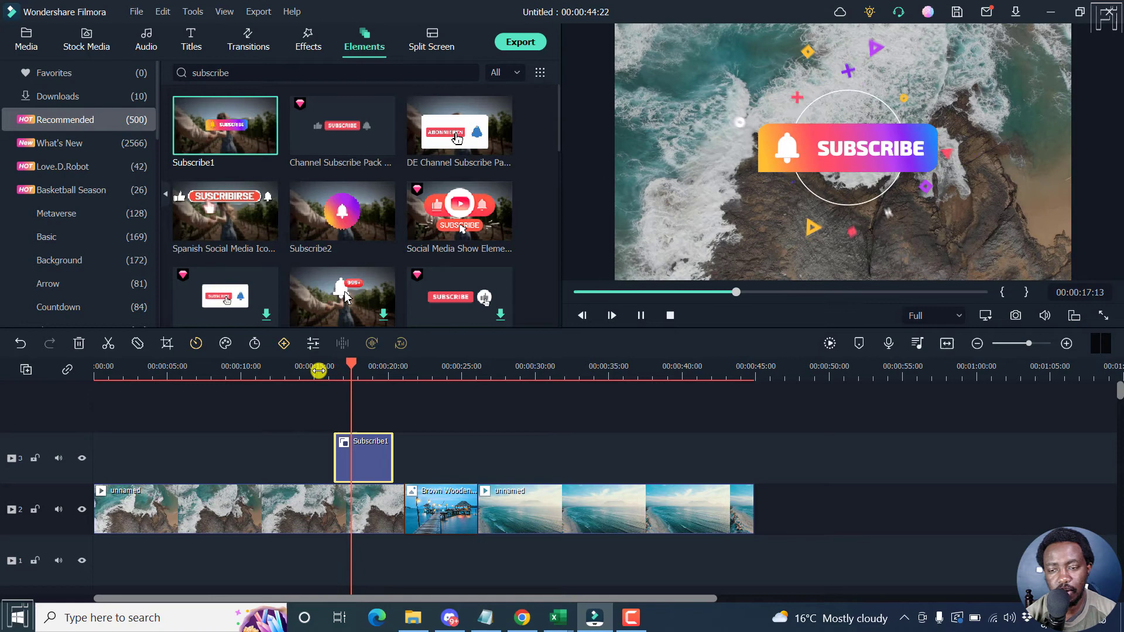
key(space)
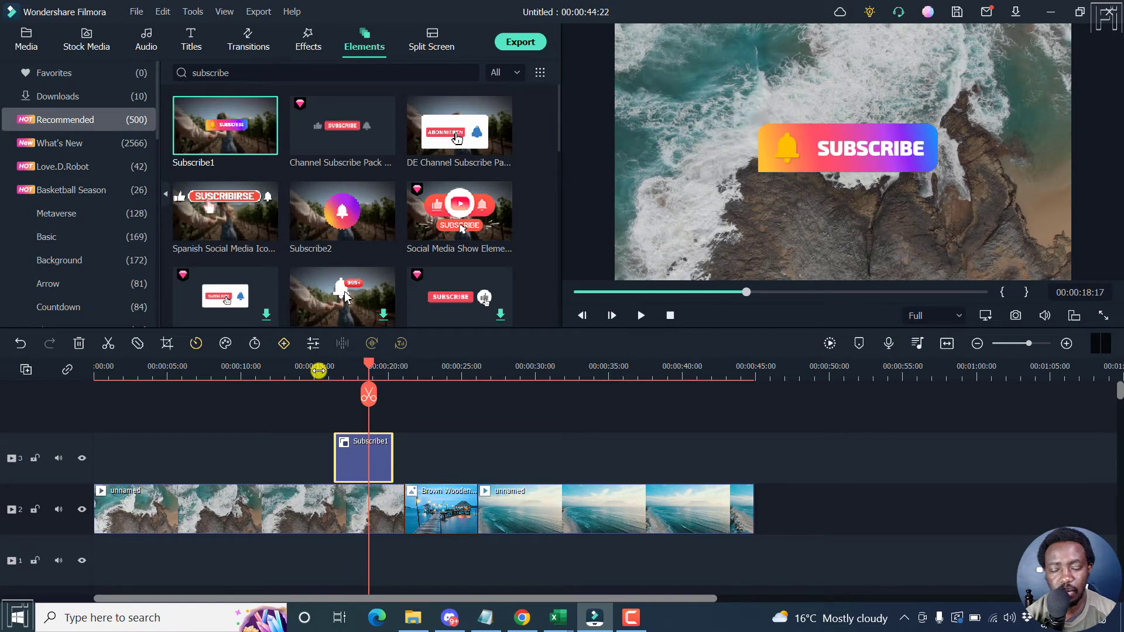
click(357, 445)
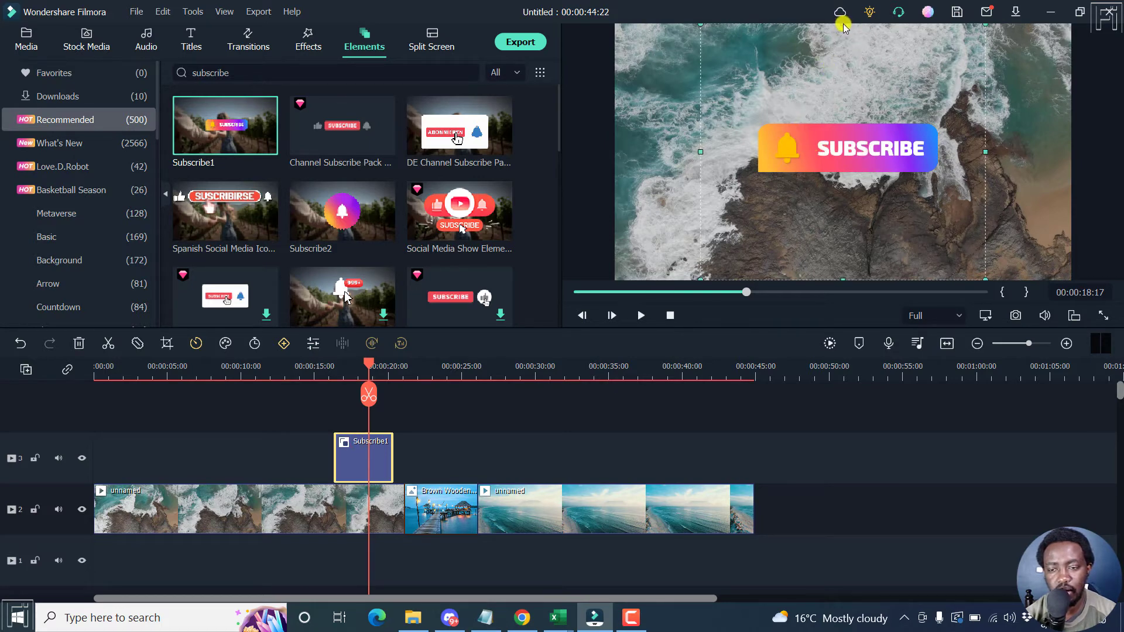
Shrink the Subscribe1 banner and move it to the bottom-right corner, undoing an accidental squash
drag(842, 26, 842, 151)
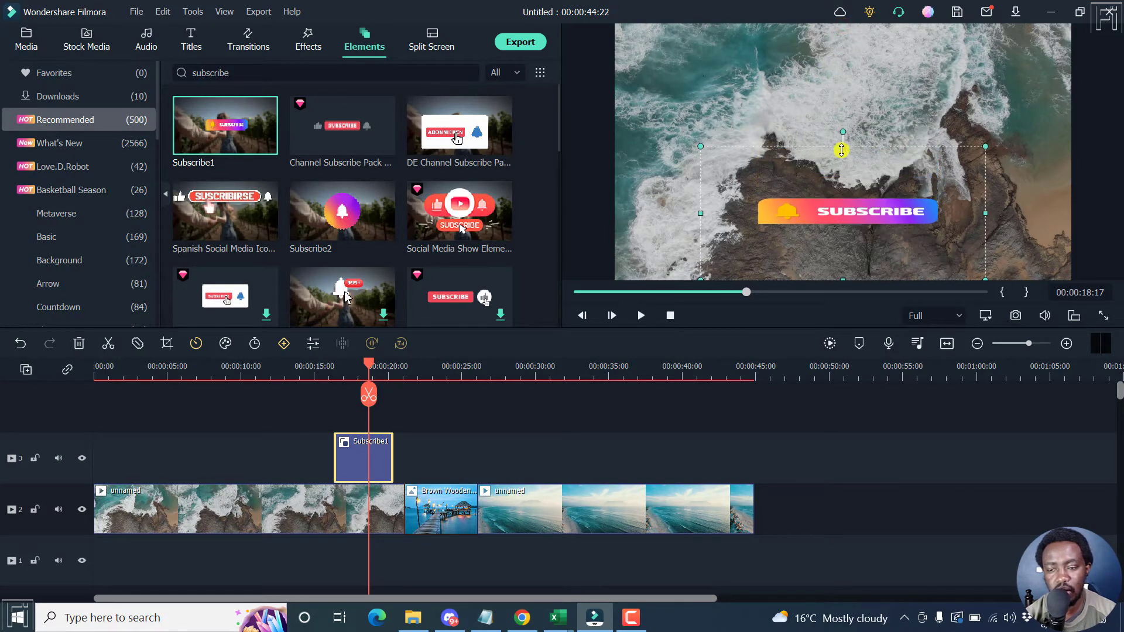
key(ctrl+z)
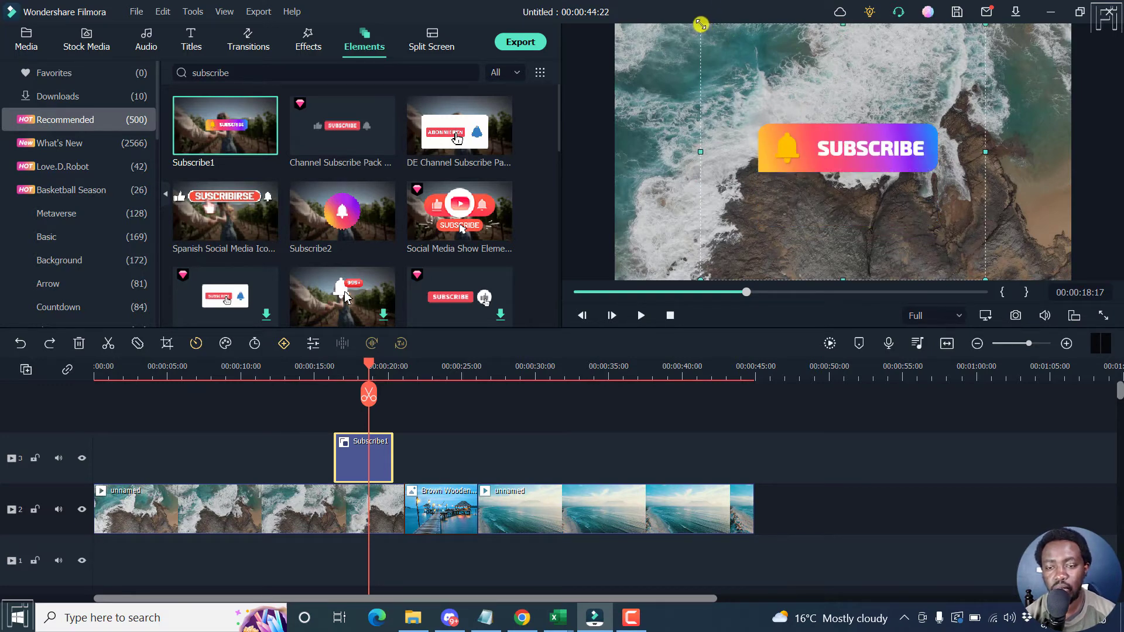
drag(700, 24, 857, 155)
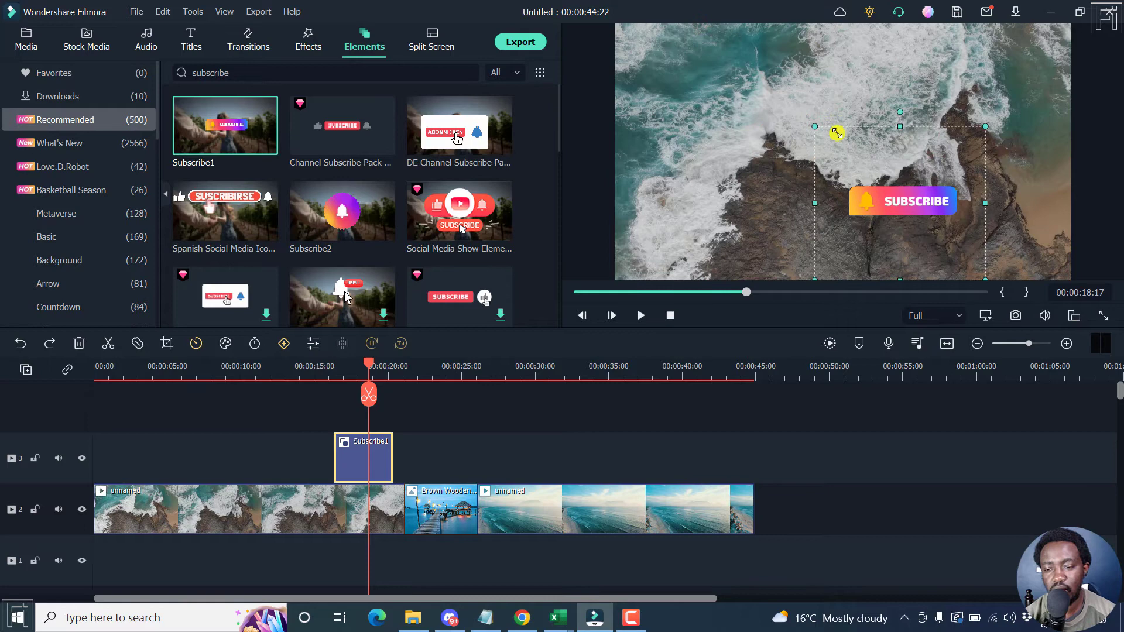
drag(900, 216, 1001, 259)
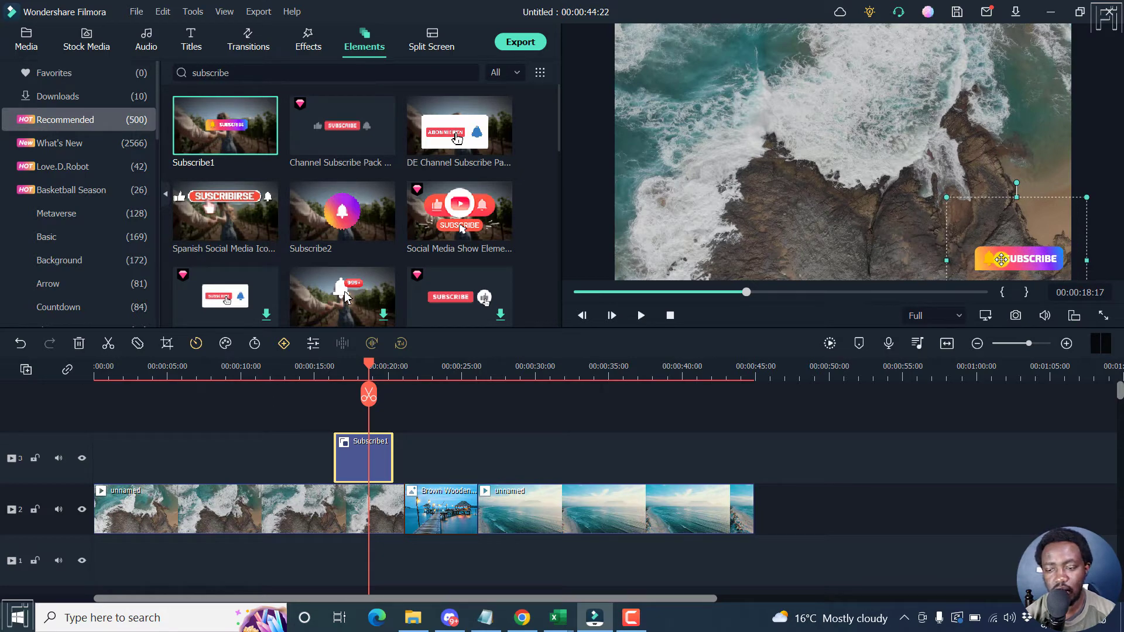
Replay the overlay section, nudge Subscribe1 slightly up and left, and replay from 16 seconds to check
click(327, 366)
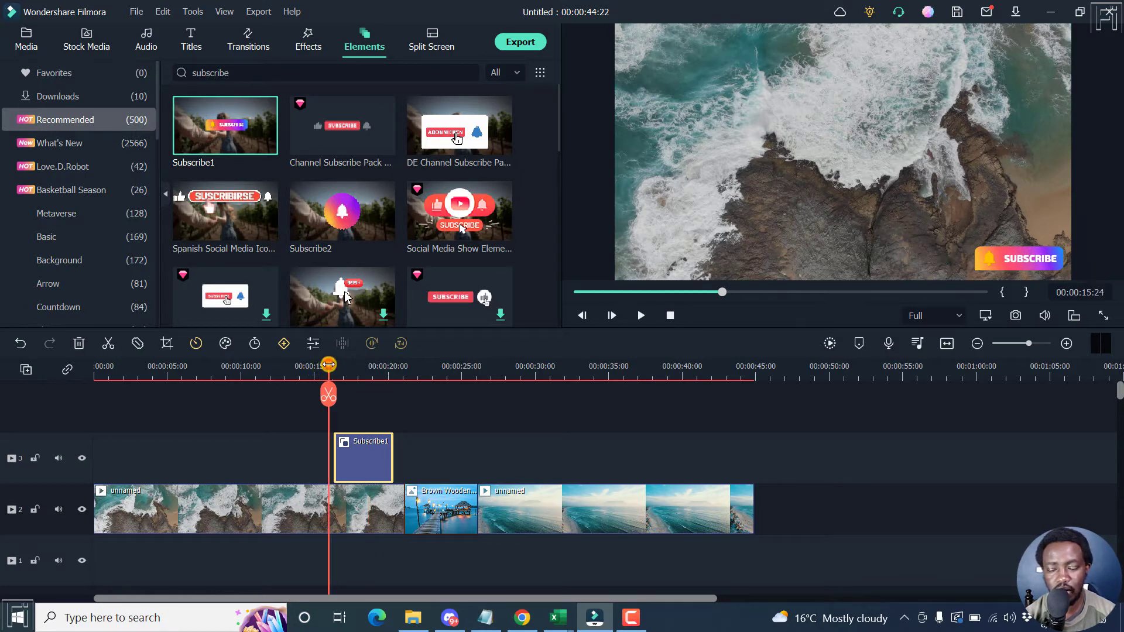
key(space)
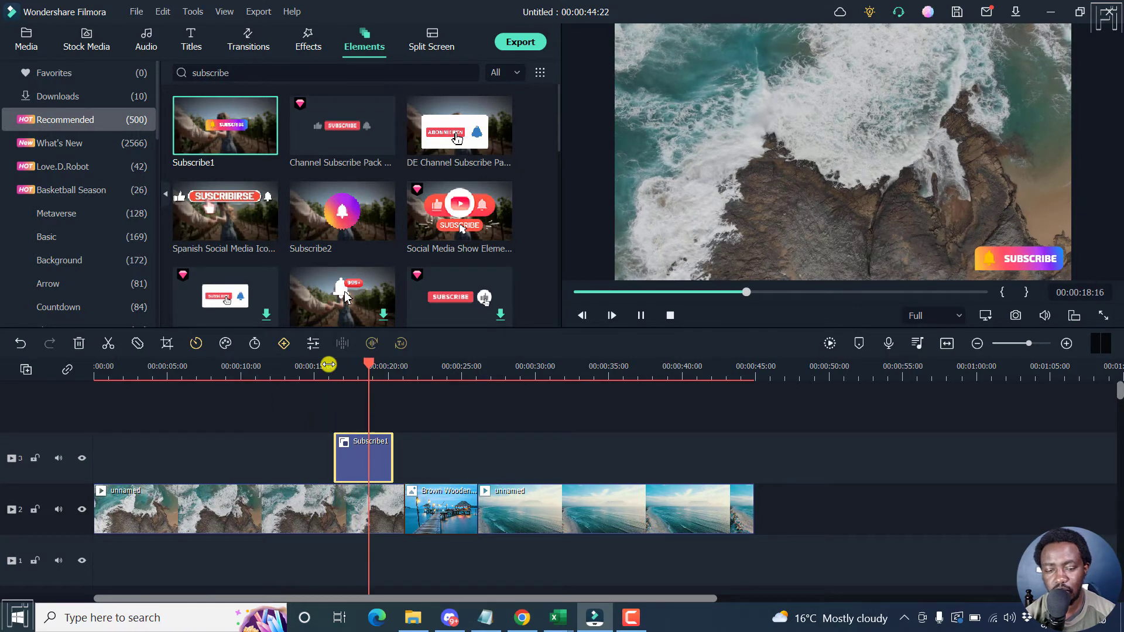
key(space)
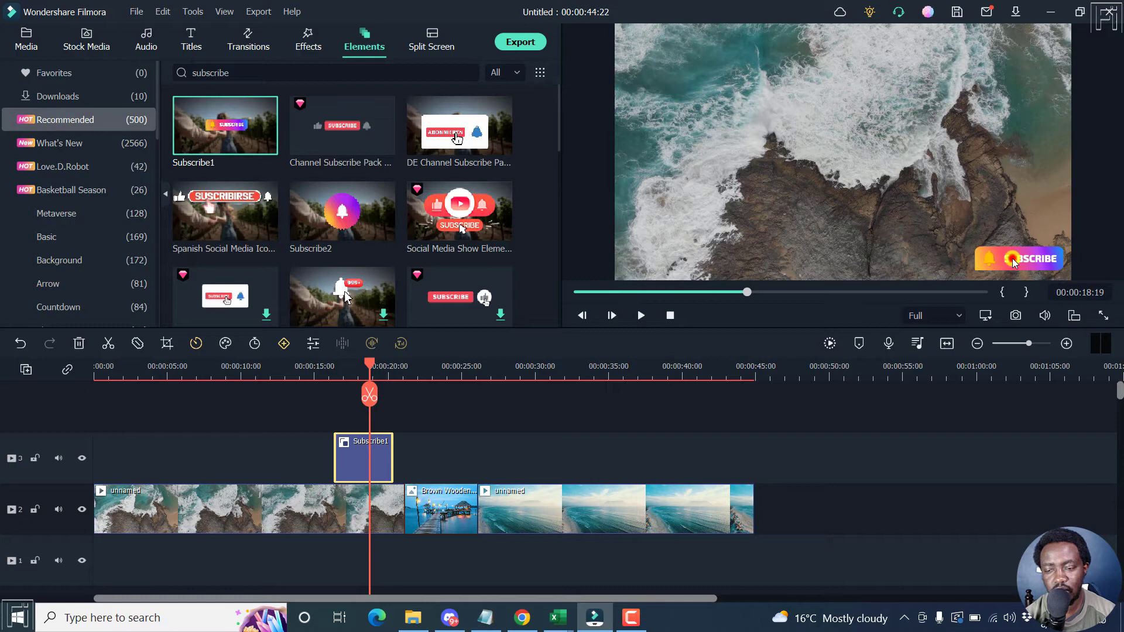
drag(1013, 260, 997, 238)
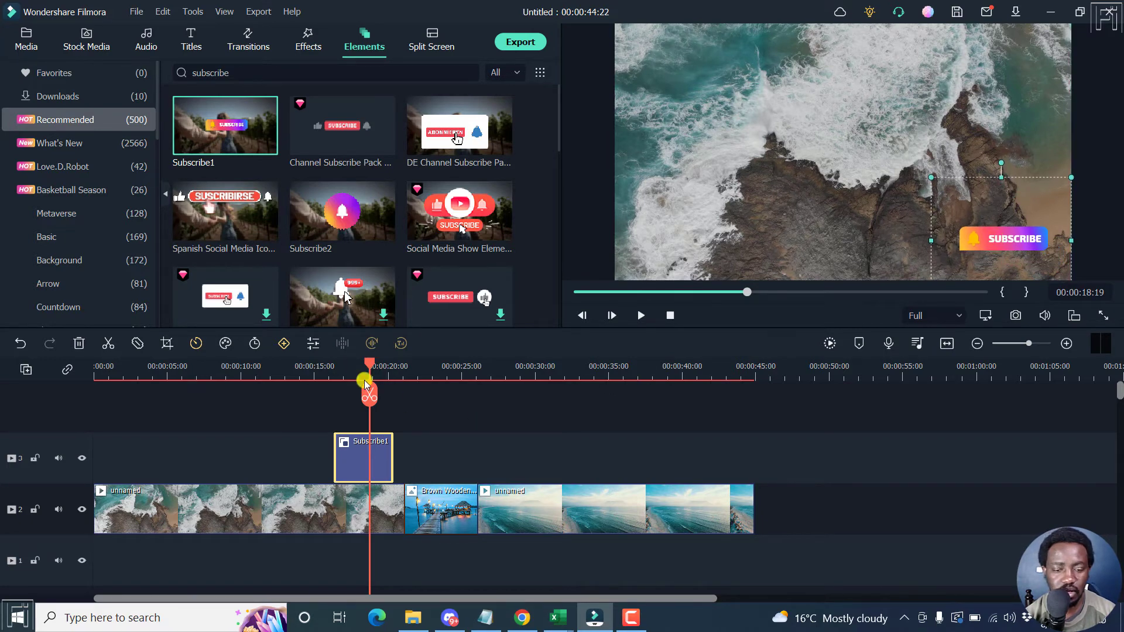
drag(370, 395, 335, 394)
key(space)
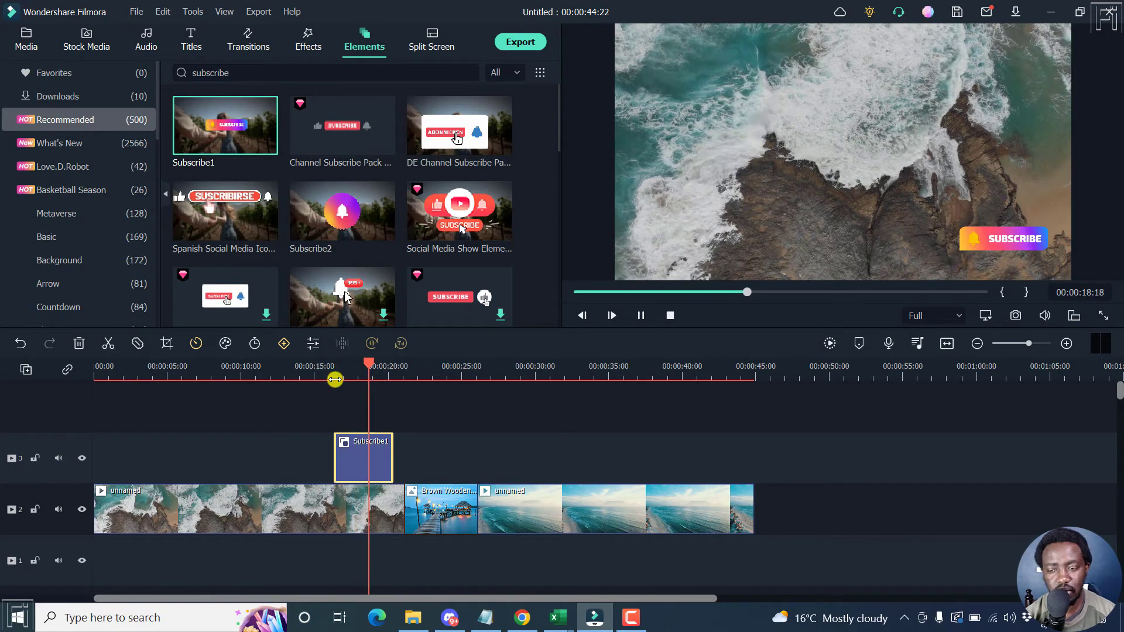
key(space)
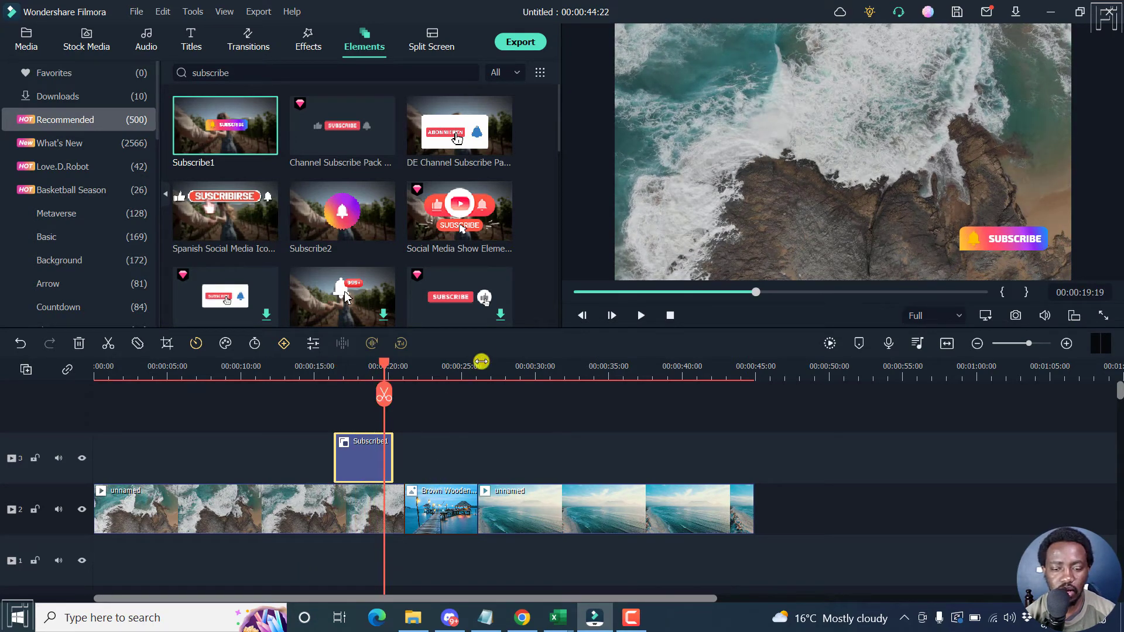
Place the Channel Subscribe Pack element on track 3 at 28 seconds over the beach clip and preview it
drag(460, 376, 506, 376)
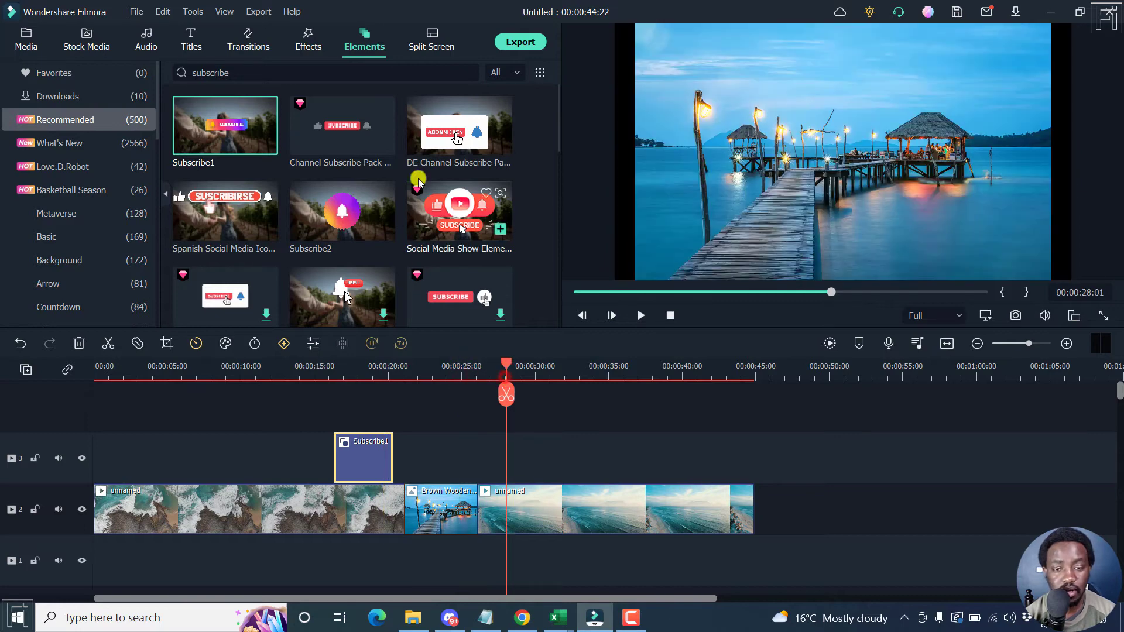
drag(342, 128, 514, 466)
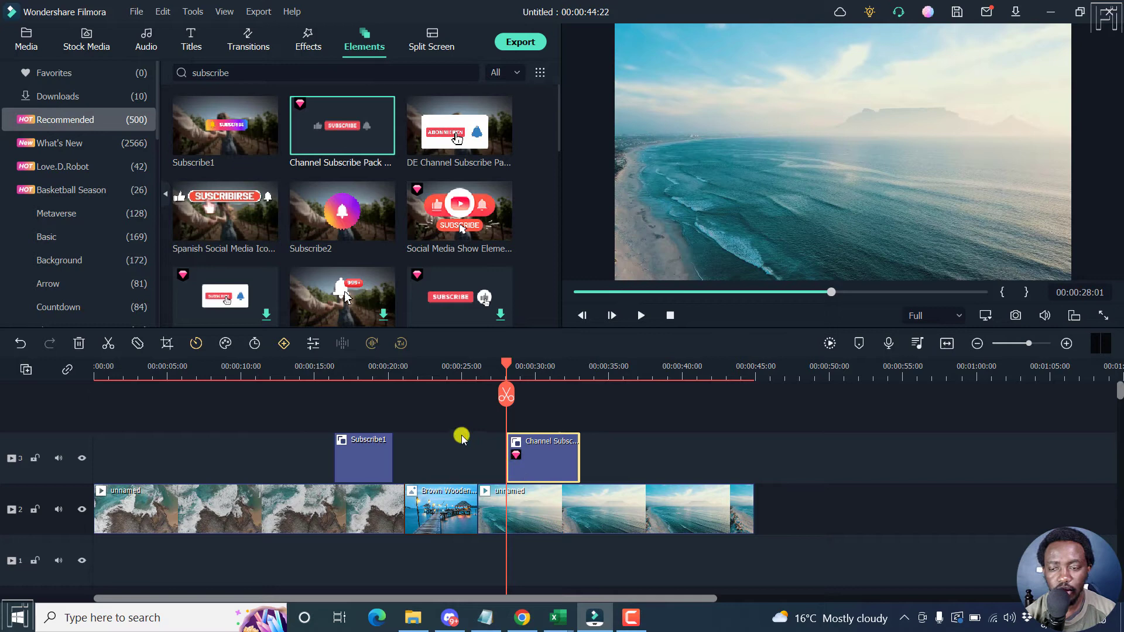
key(space)
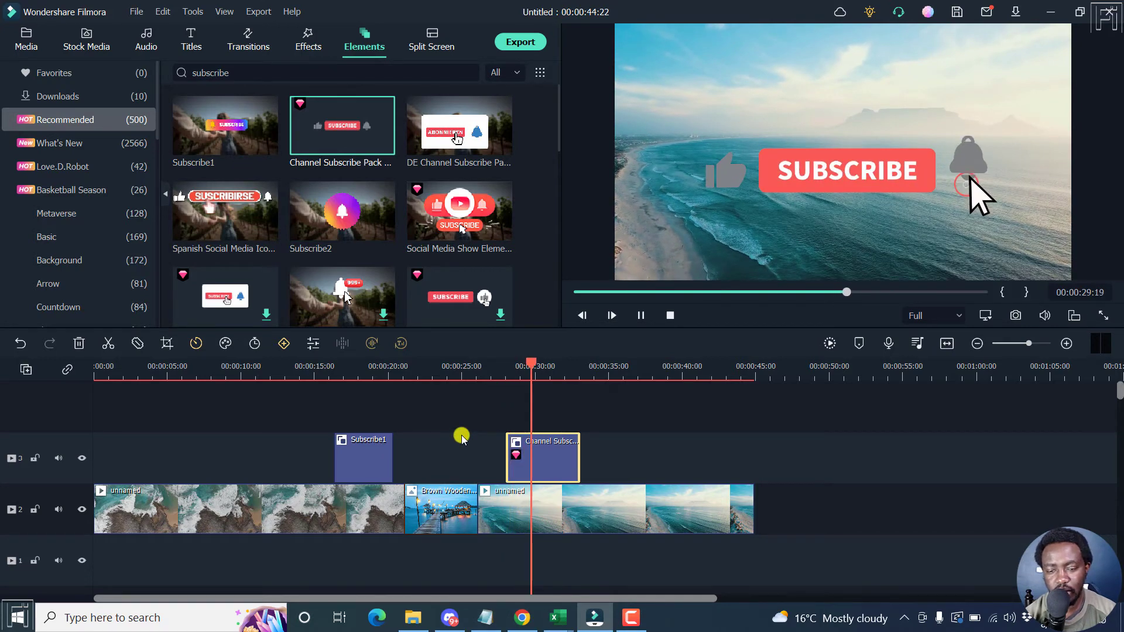
key(space)
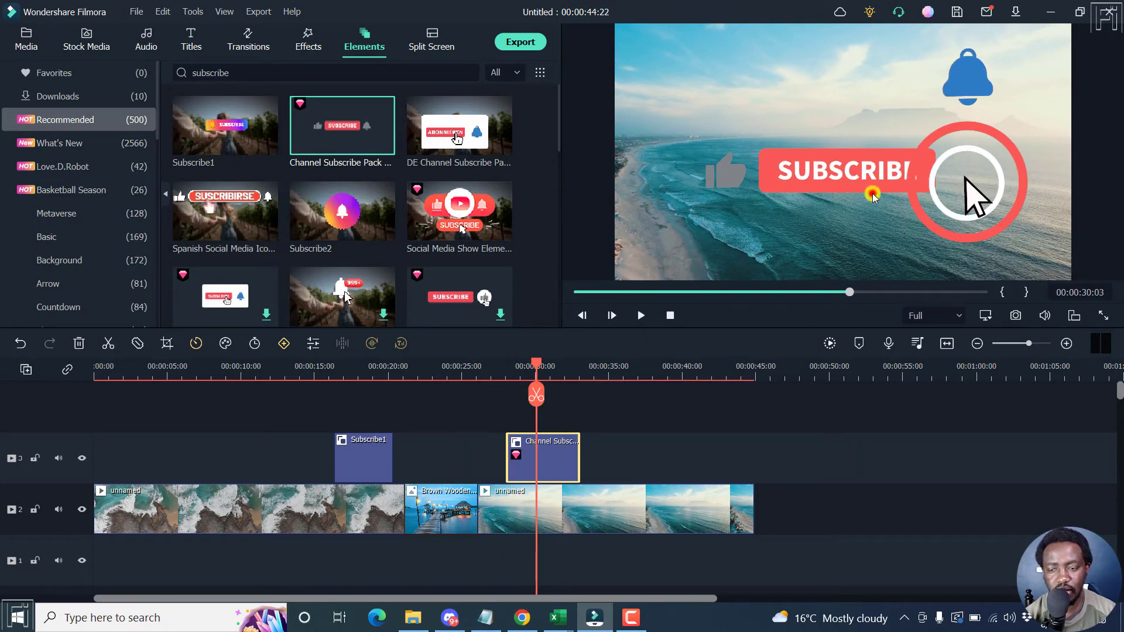
Shrink the Channel Subscribe Pack overlay, move it toward the lower left and replay from 28 seconds
click(872, 195)
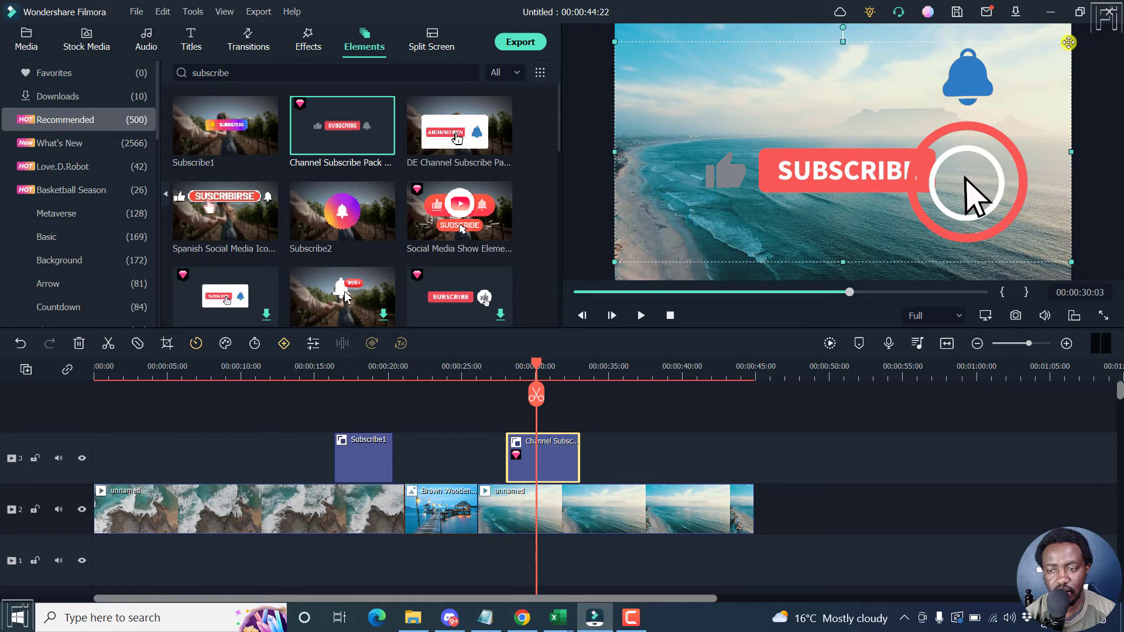
drag(1071, 41, 652, 194)
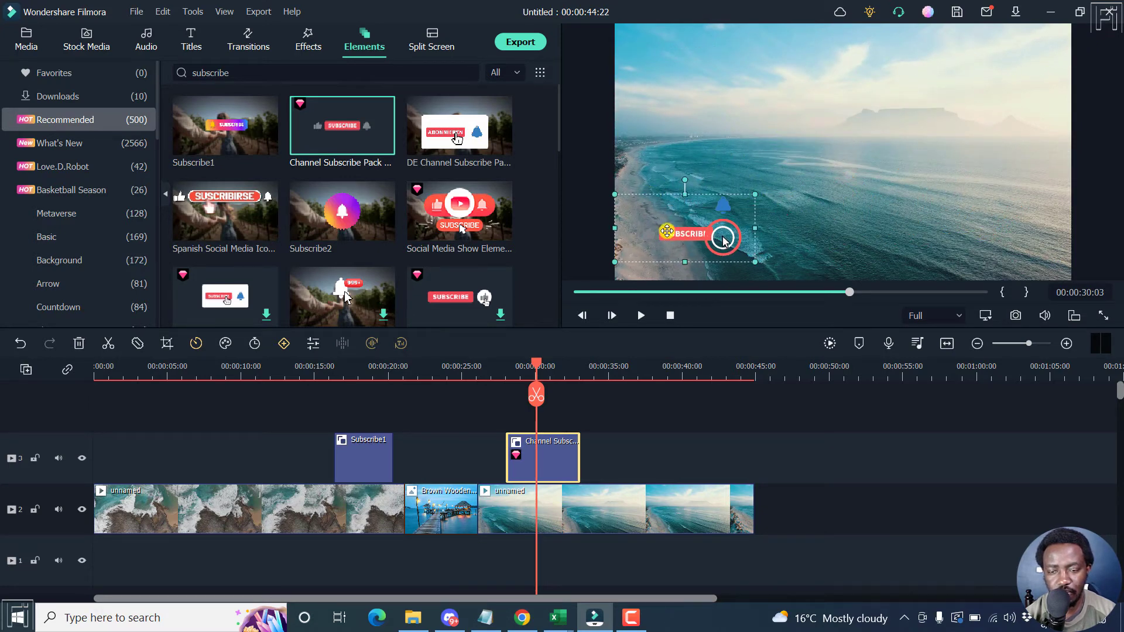
drag(724, 240, 714, 249)
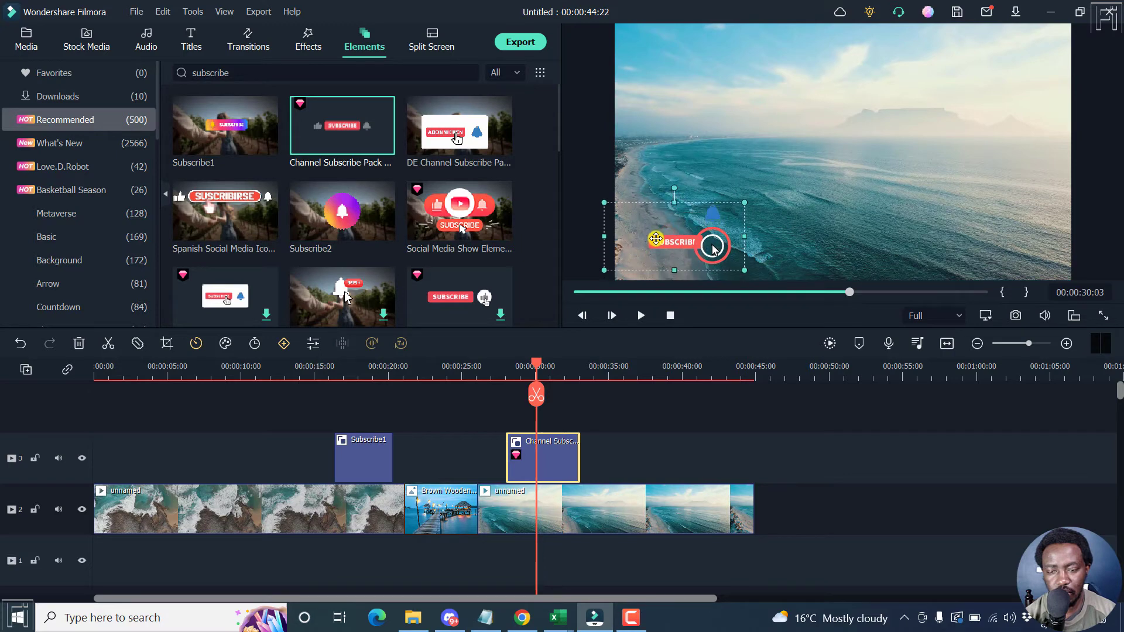
click(503, 389)
key(space)
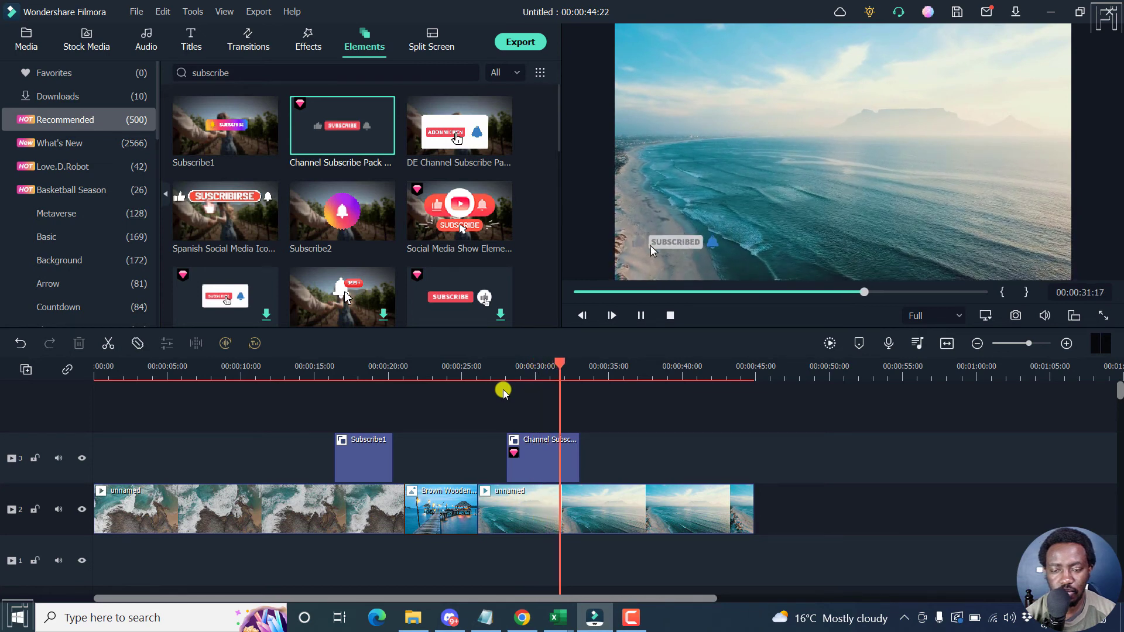
In the clip's video properties, enlarge the Channel Subscribe Pack overlay and shift it toward the centre
key(space)
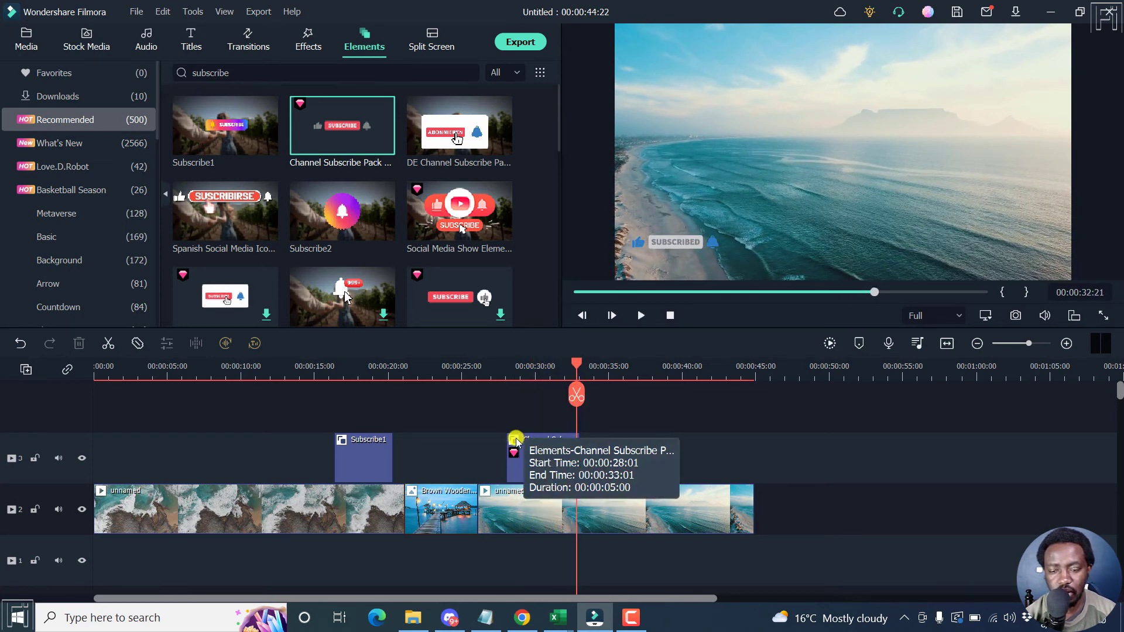
click(533, 440)
double_click(676, 247)
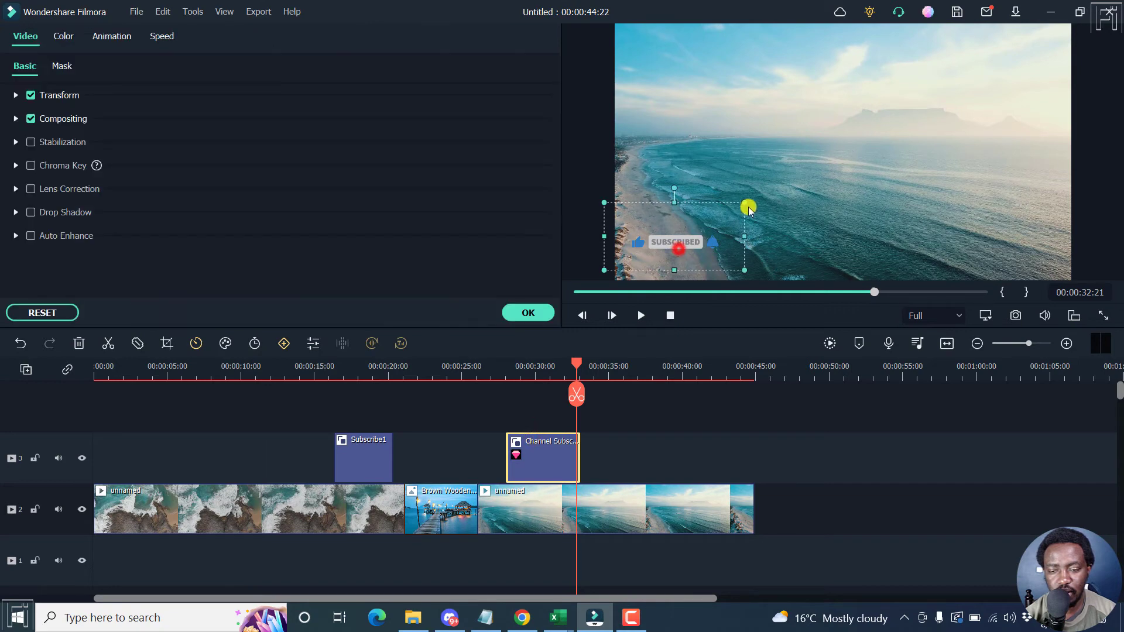
drag(748, 204, 825, 168)
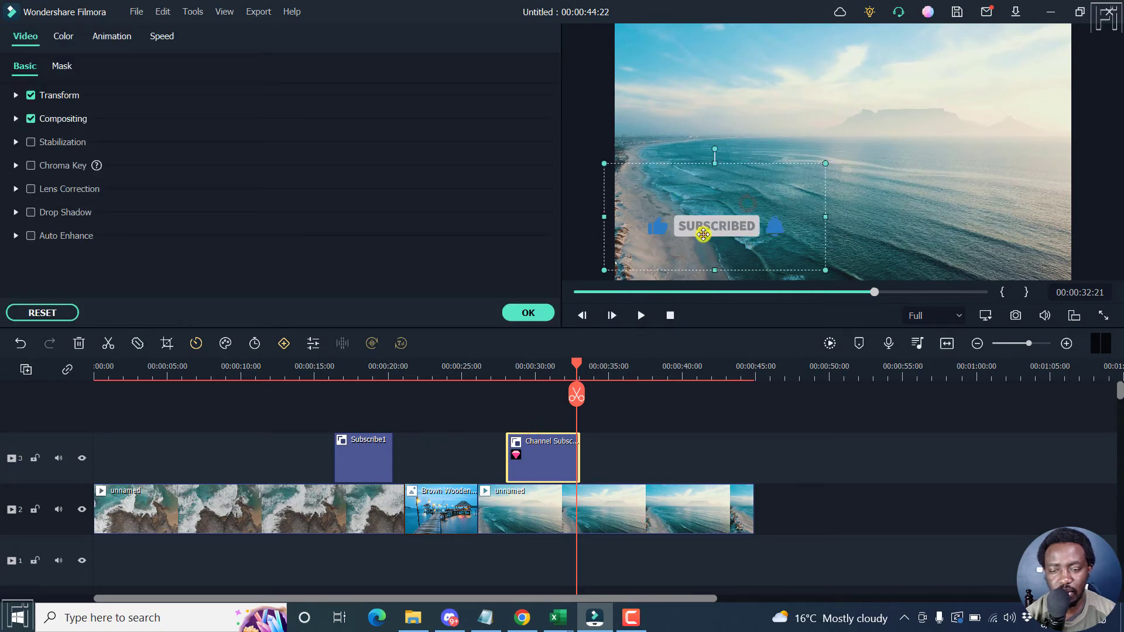
drag(712, 229, 831, 244)
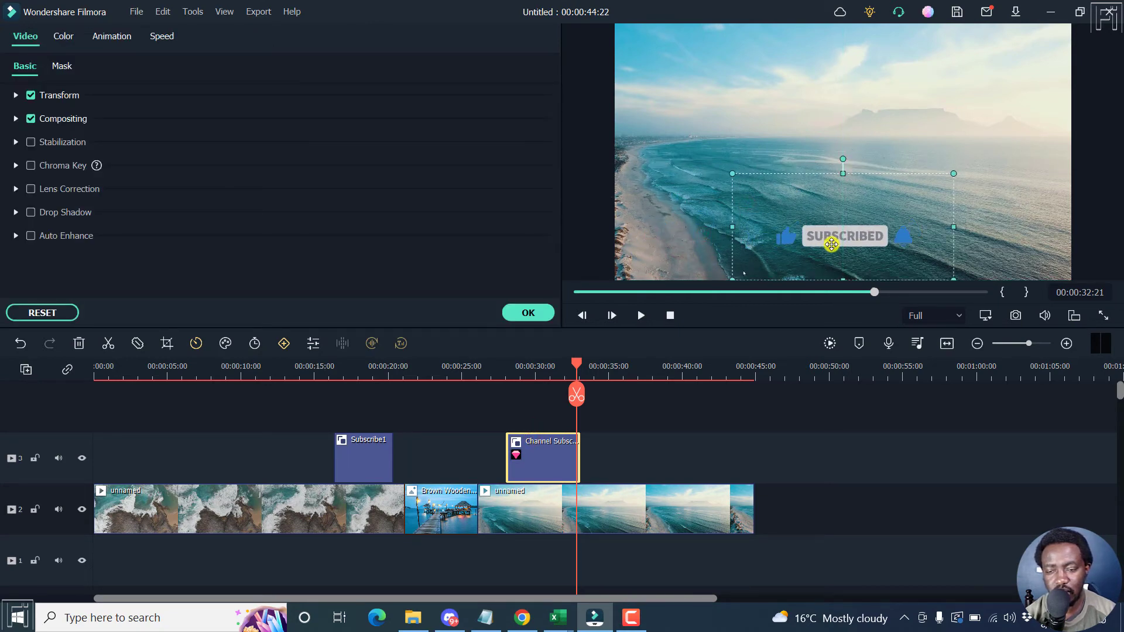
drag(734, 172, 706, 173)
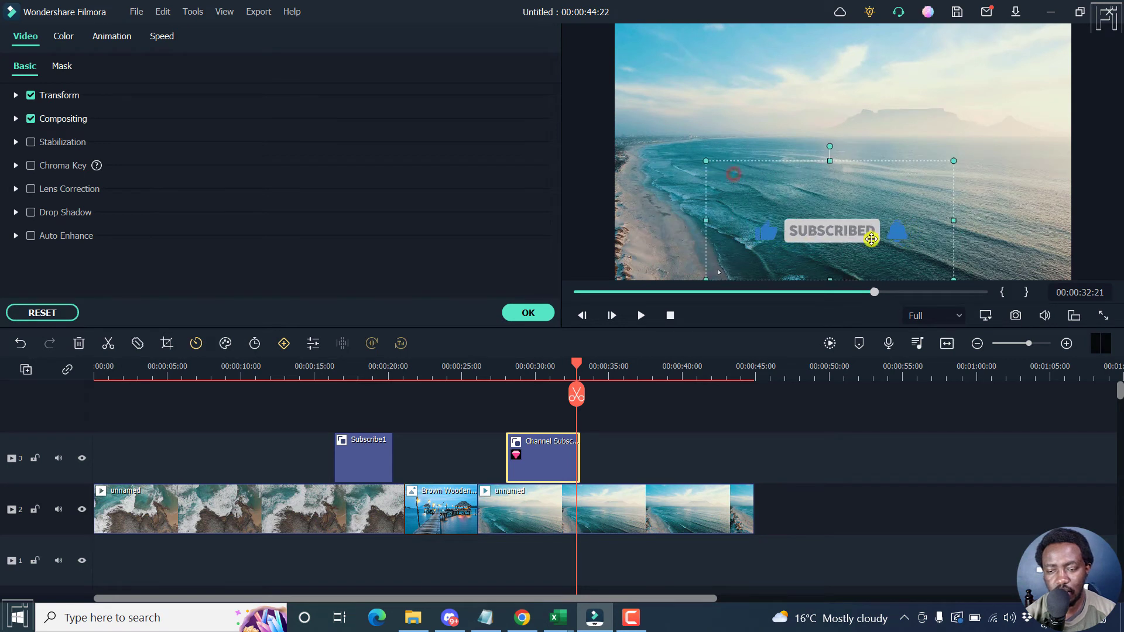
drag(841, 239, 848, 240)
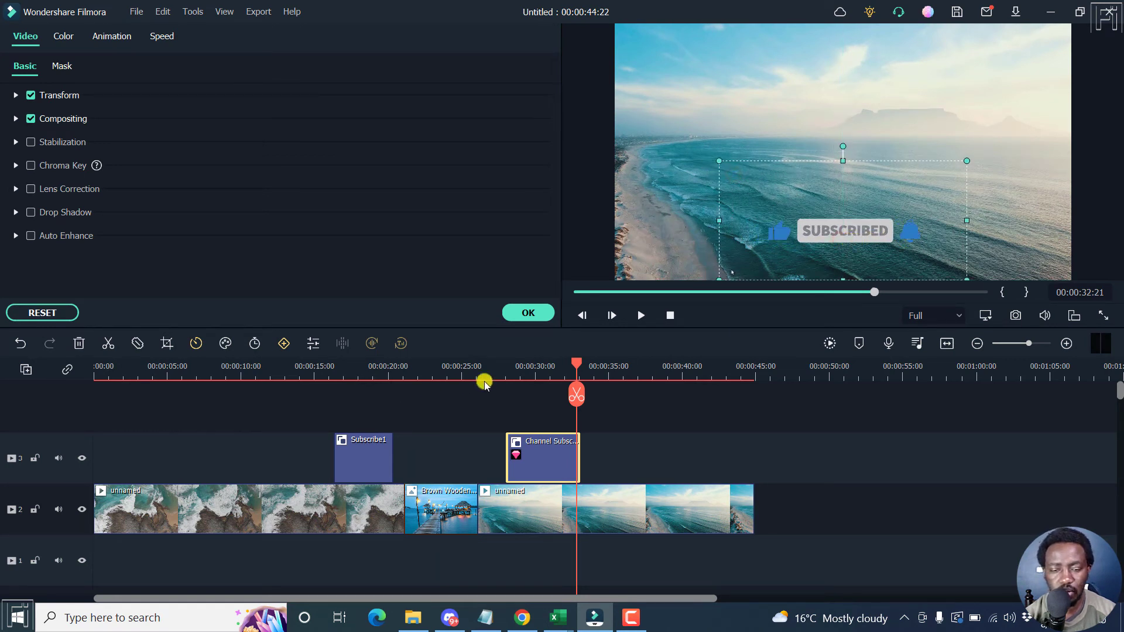
Replay from about 27 seconds to preview the enlarged overlay
click(502, 370)
key(space)
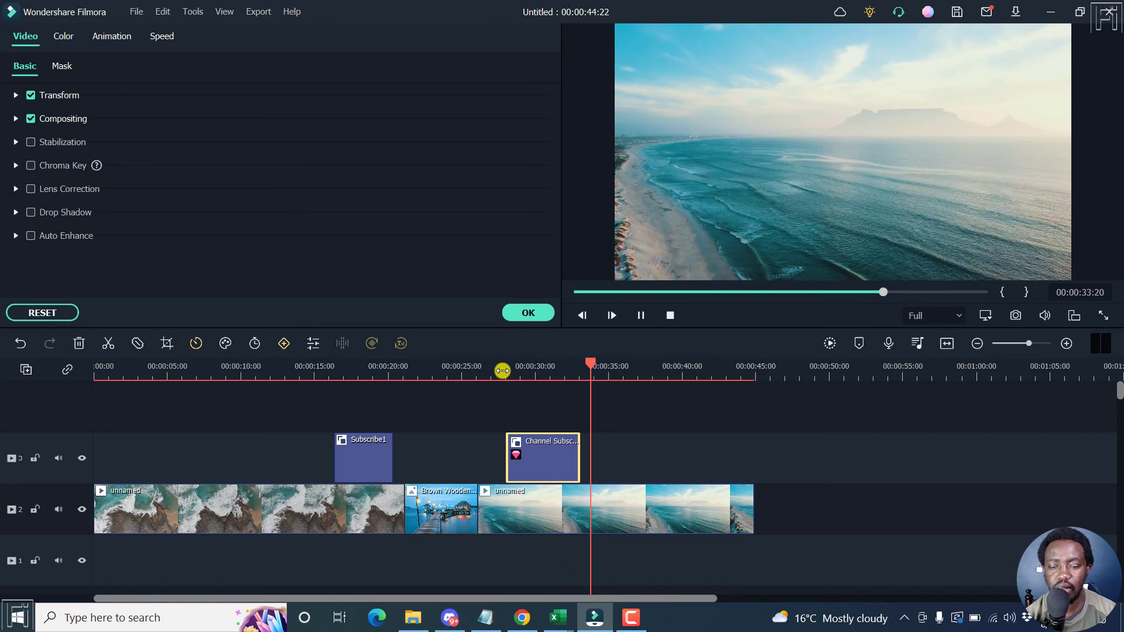
key(space)
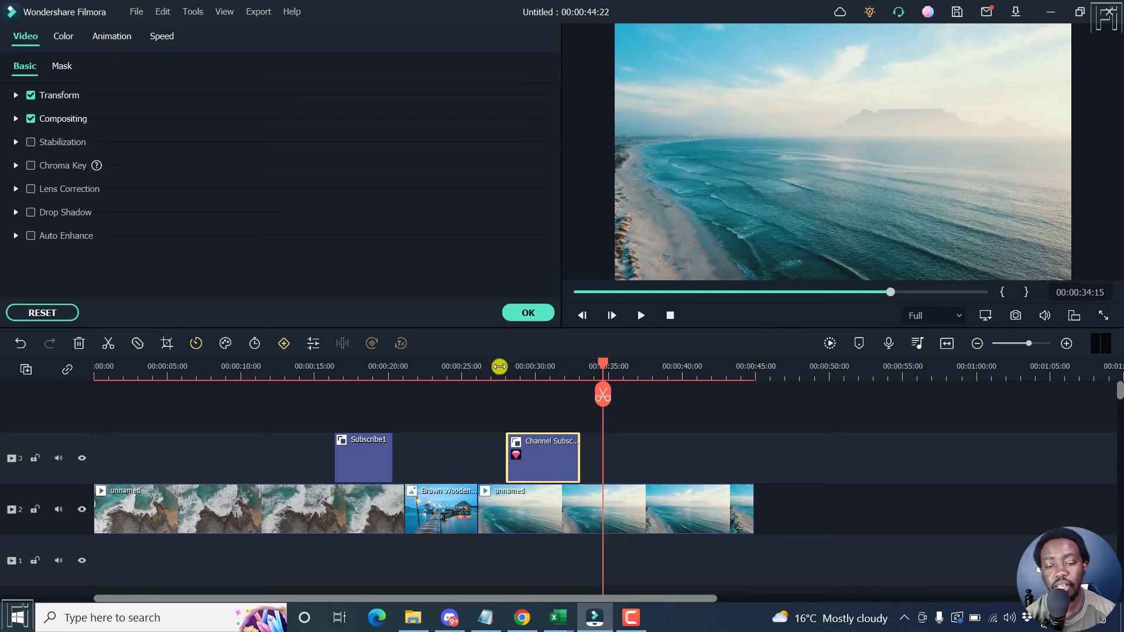
click(519, 373)
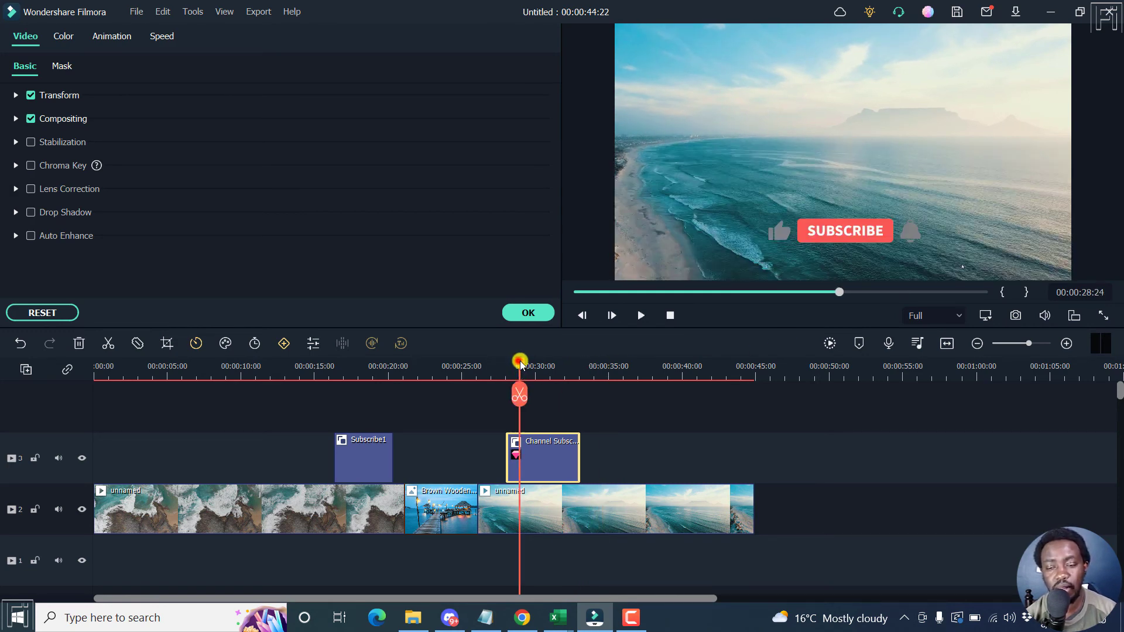
drag(519, 363, 532, 361)
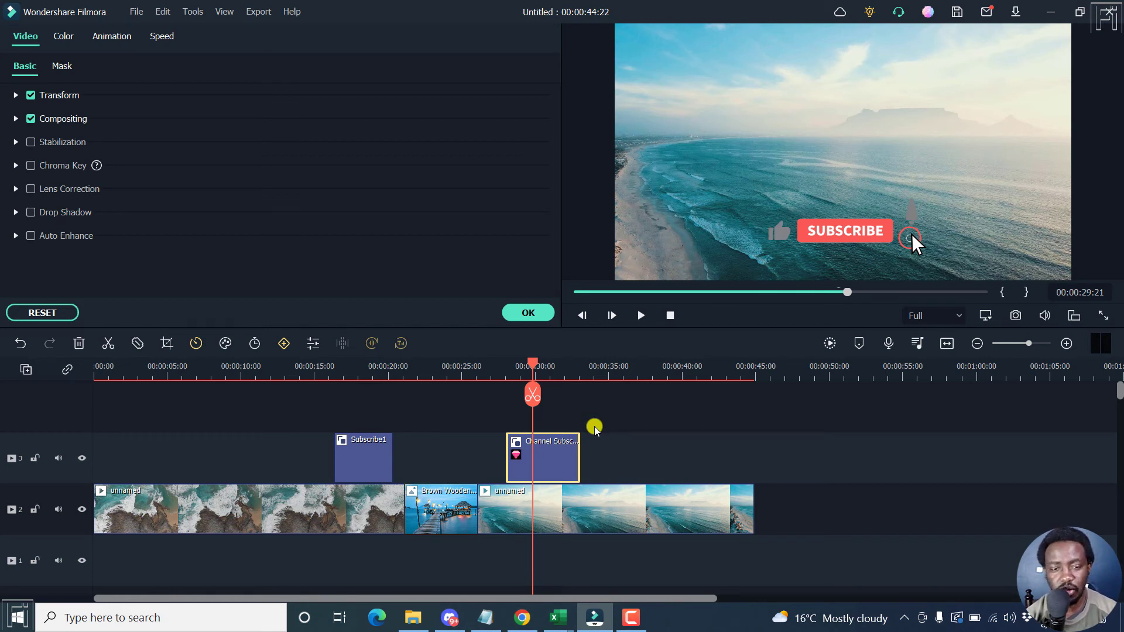
Apply the property changes with OK, returning to the subscribe element search results
click(523, 314)
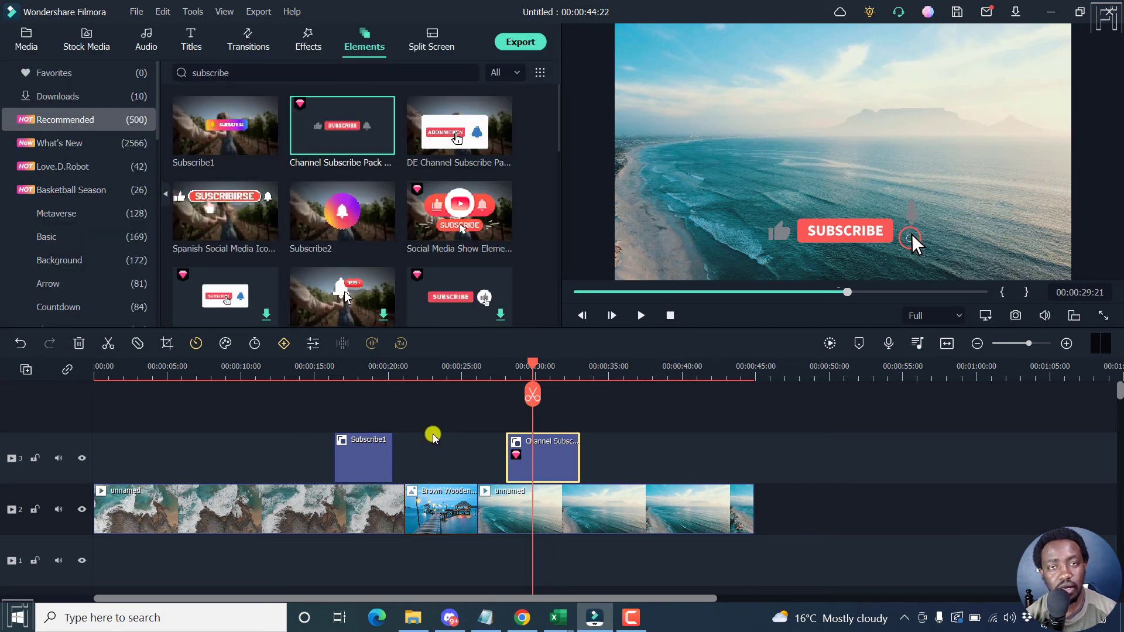